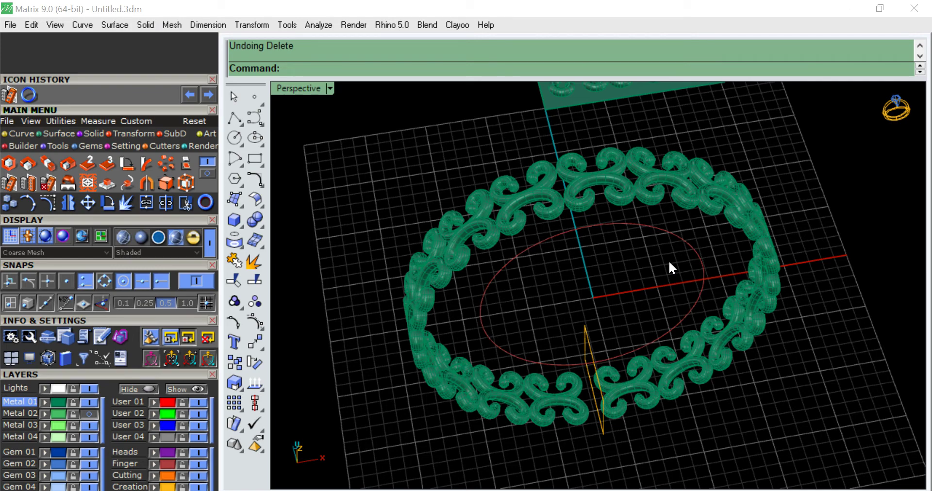
Look over the scroll ring, then start a new file, discarding it unsaved.
scroll(616, 255, "down", 2)
scroll(616, 255, "down", 1)
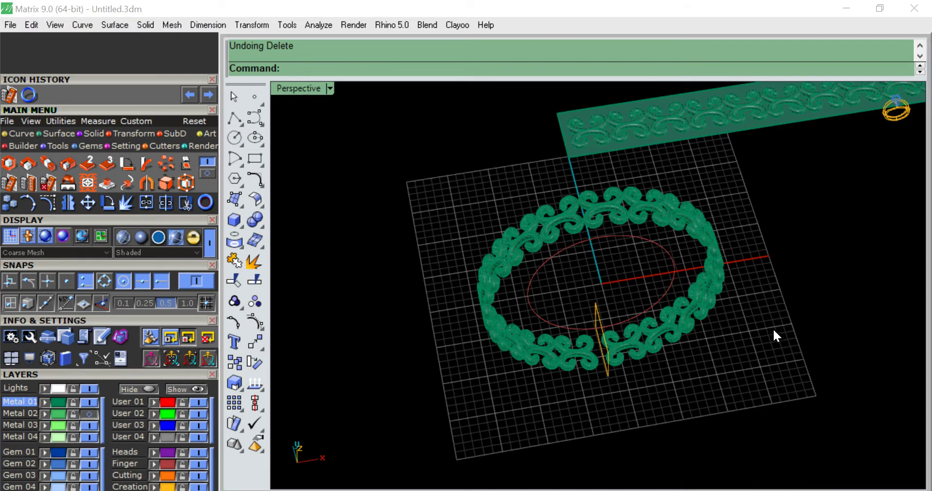
scroll(674, 281, "down", 2)
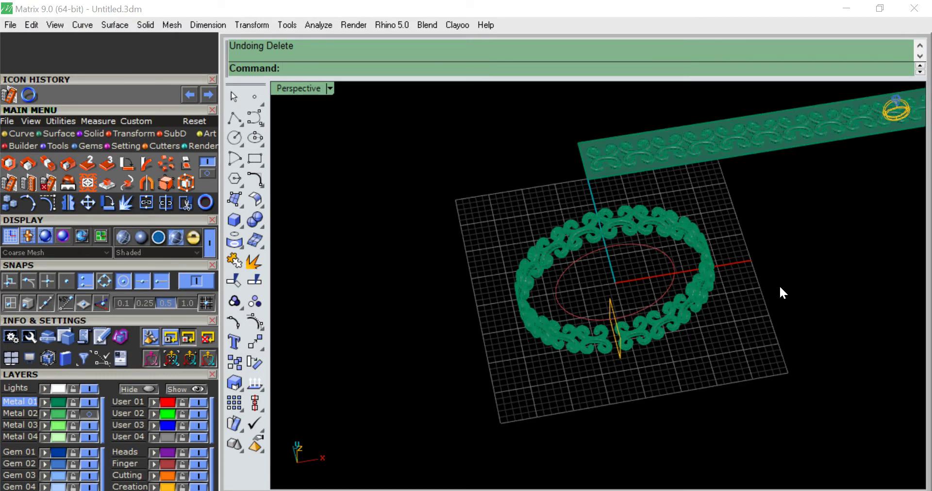
mouse_move(779, 284)
right_mouse_down()
mouse_move(780, 274)
mouse_move(630, 345)
mouse_move(724, 276)
mouse_move(728, 235)
right_mouse_up()
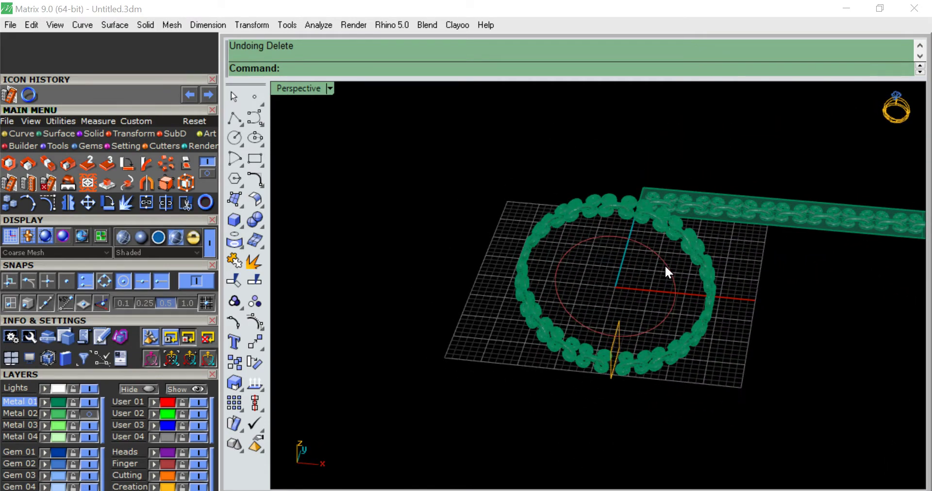
scroll(665, 264, "up", 3)
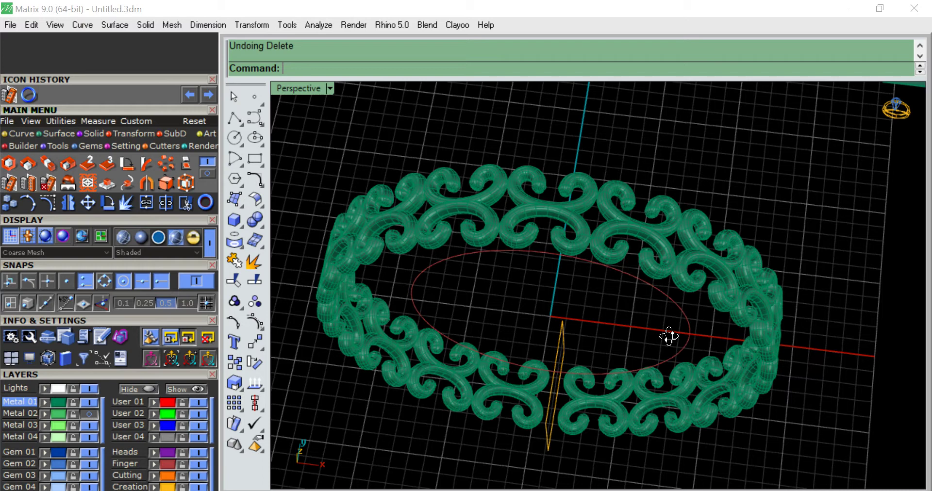
left_click(10, 23)
left_click(51, 17)
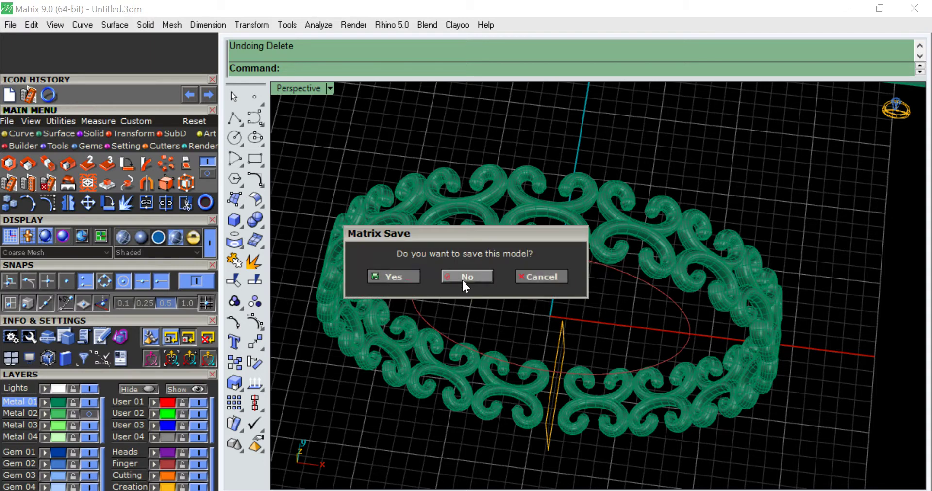
left_click(460, 280)
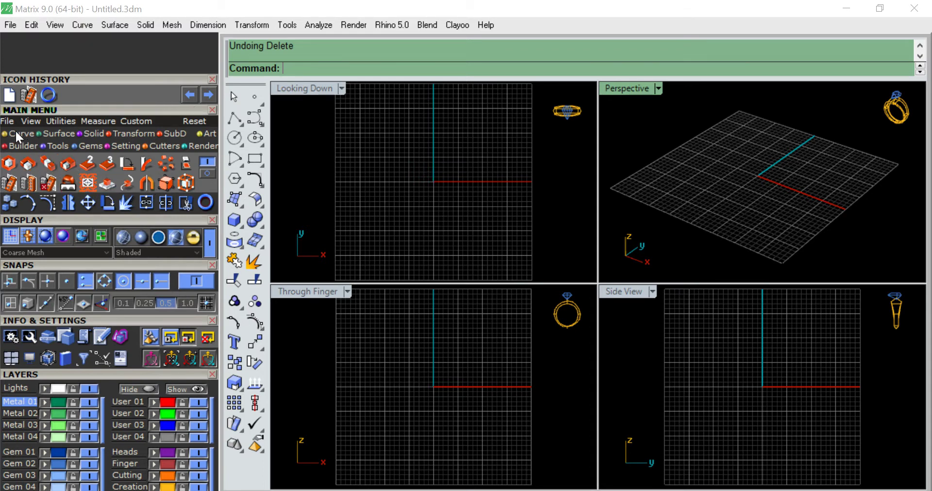
Generate an upright USA size 7 ring rail circle from the ring tools and select it.
left_click(57, 145)
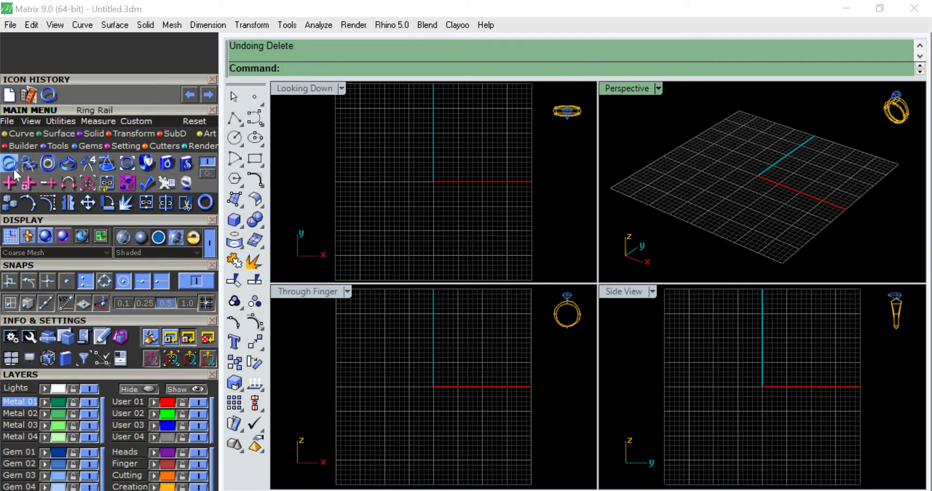
scroll(148, 243, "down", 3)
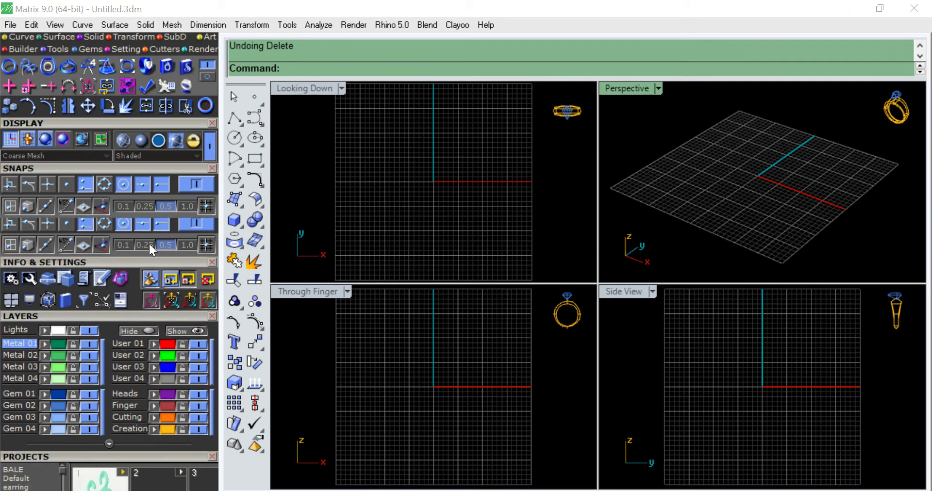
scroll(148, 243, "down", 5)
scroll(158, 103, "down", 1)
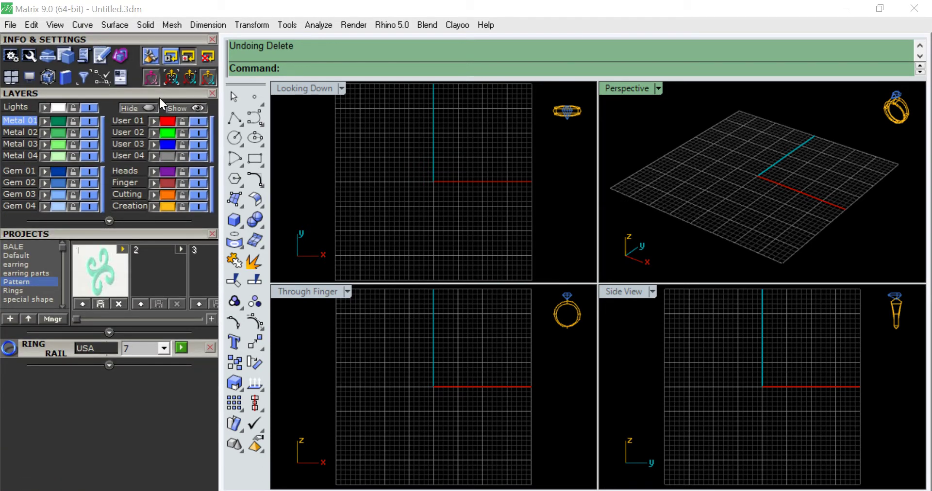
left_click(182, 345)
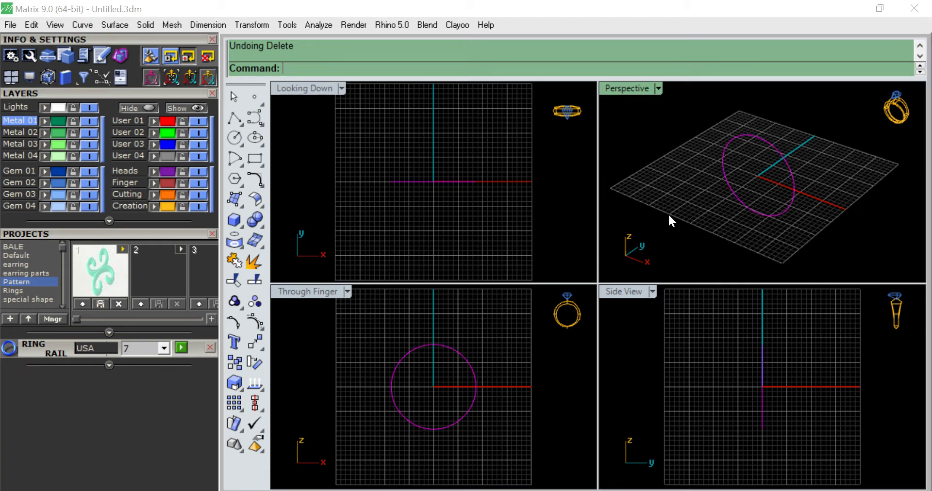
scroll(723, 183, "up", 1)
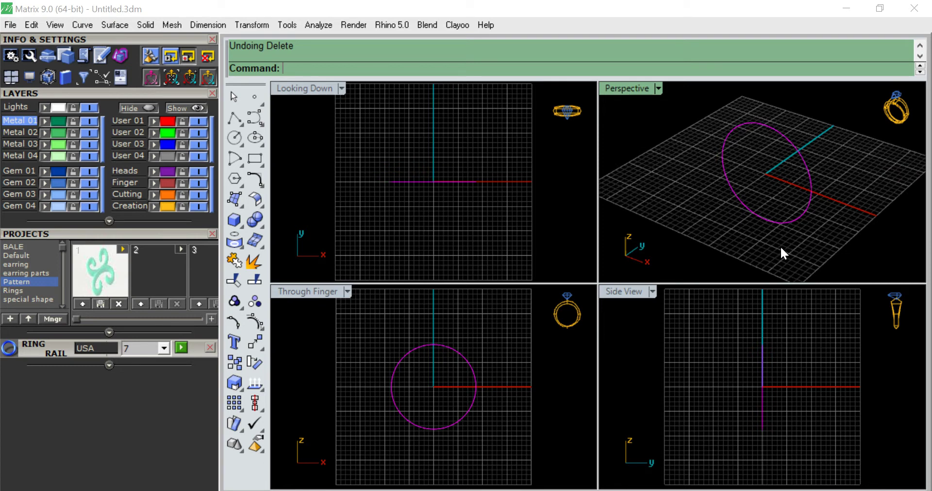
left_click(789, 221)
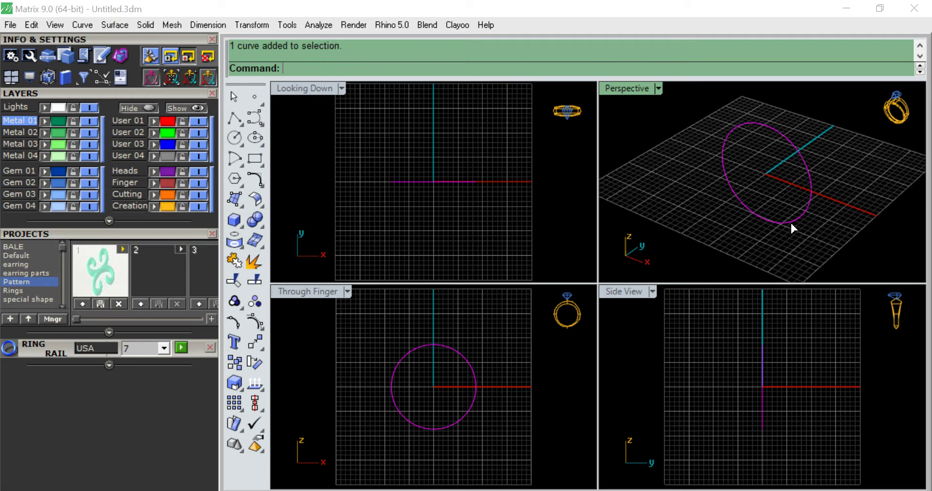
Add a rectangular profile at the bottom of the ring rail.
key("F6")
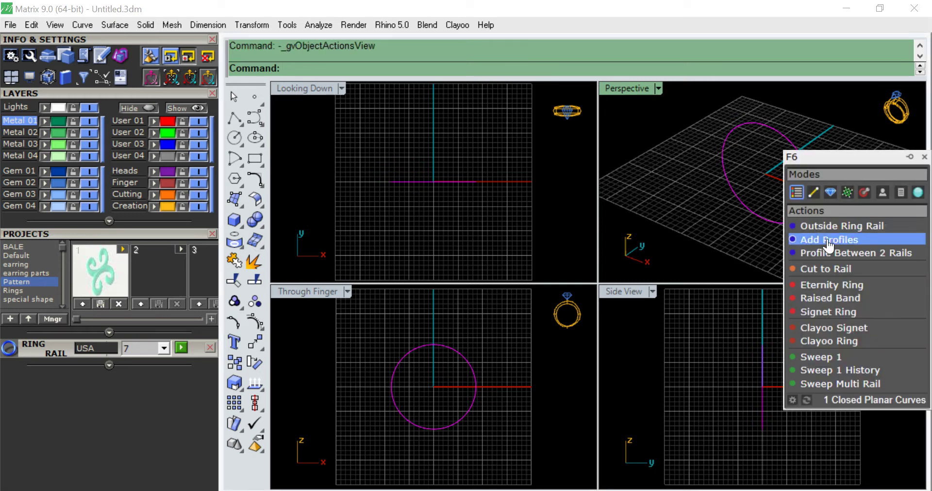
left_click(827, 240)
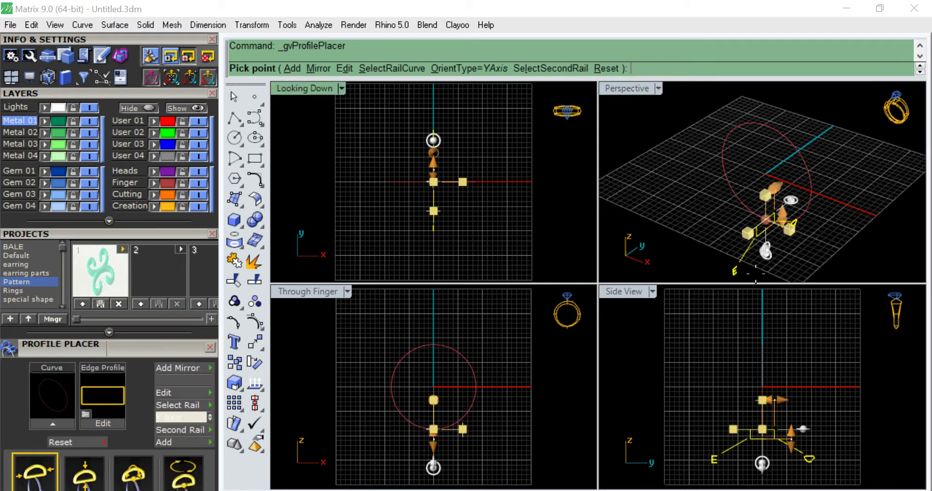
scroll(767, 224, "up", 2)
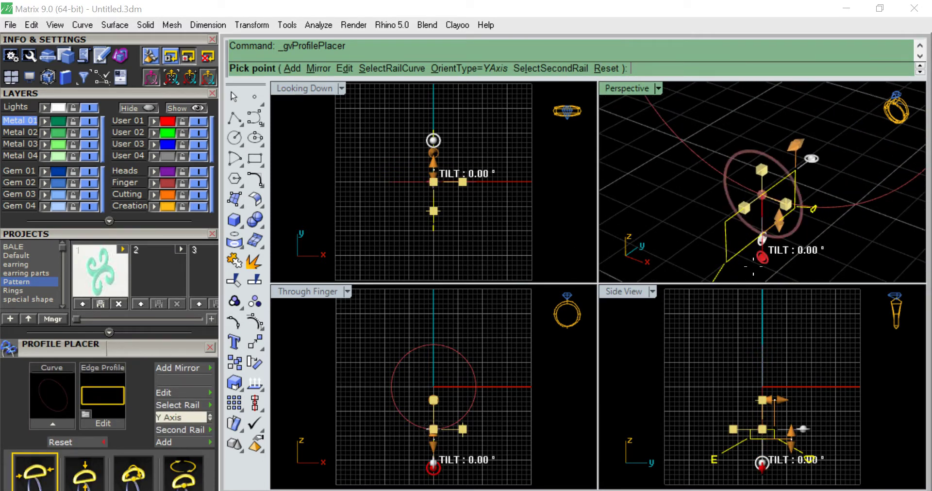
mouse_move(767, 224)
right_mouse_down()
mouse_move(732, 206)
mouse_move(741, 156)
right_mouse_up()
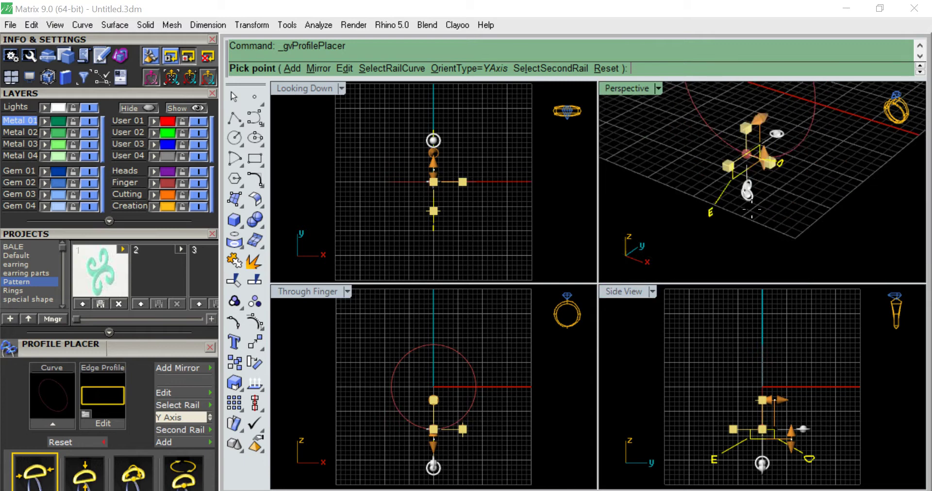
mouse_move(751, 210)
right_mouse_down()
mouse_move(738, 173)
mouse_move(741, 181)
right_mouse_up()
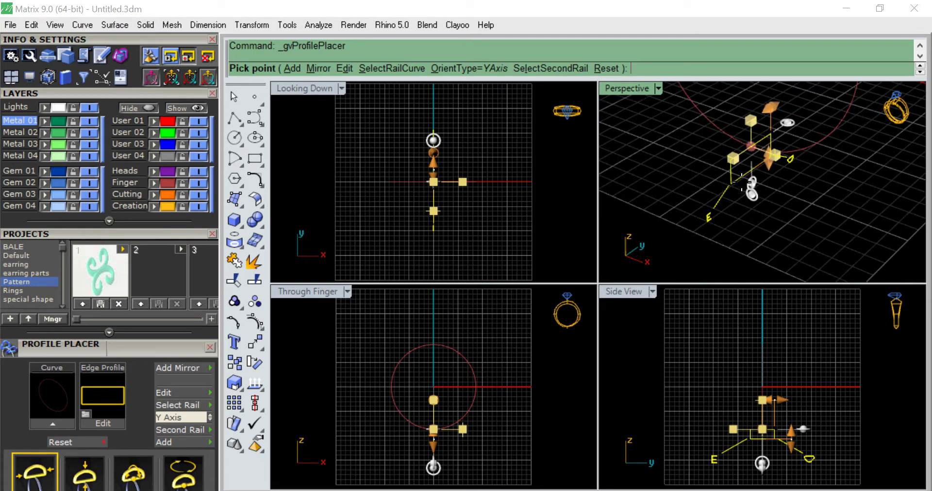
key("Return")
Maximize the Perspective view and reselect the ring rail circle.
scroll(790, 181, "up", 2)
scroll(807, 191, "up", 2)
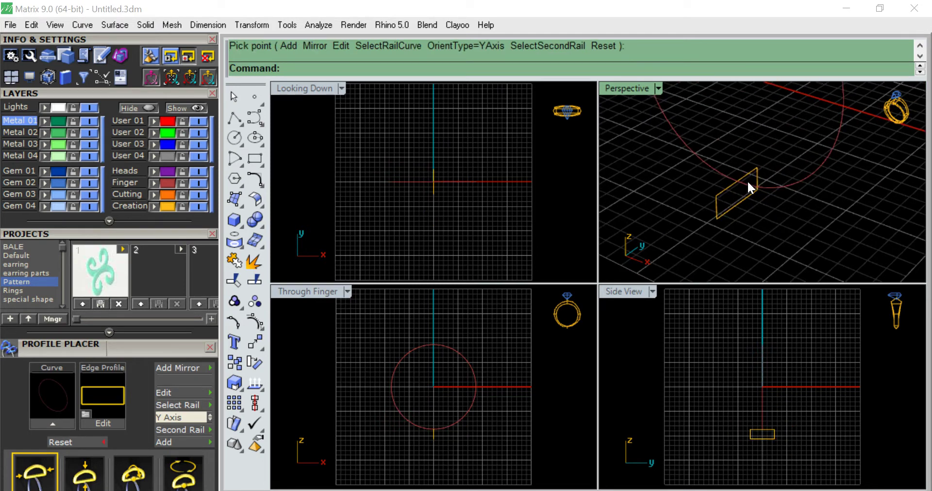
double_click(627, 90)
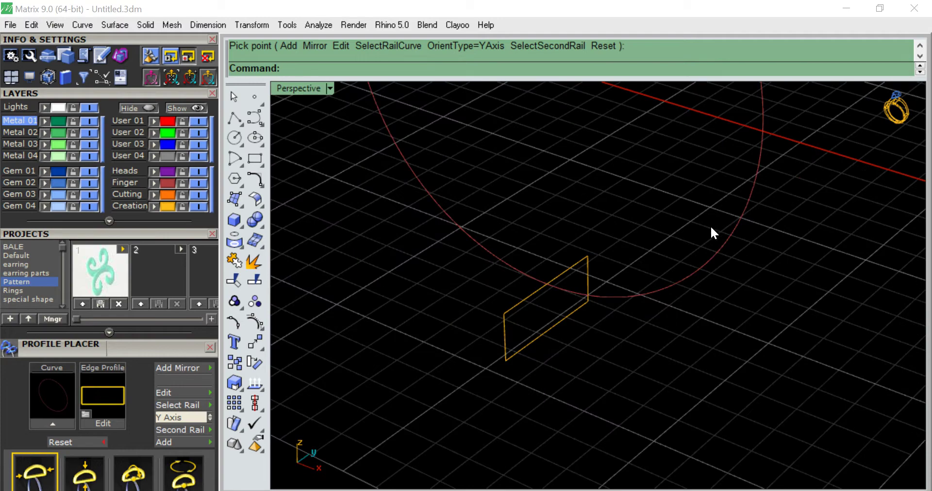
mouse_move(710, 226)
right_mouse_down()
mouse_move(710, 208)
mouse_move(708, 289)
mouse_move(762, 188)
mouse_move(742, 277)
mouse_move(714, 324)
right_mouse_up()
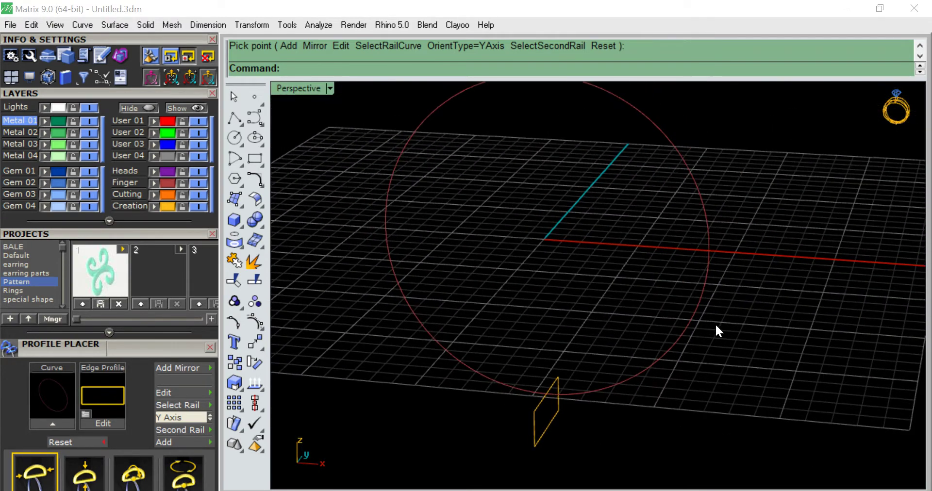
left_click(686, 333)
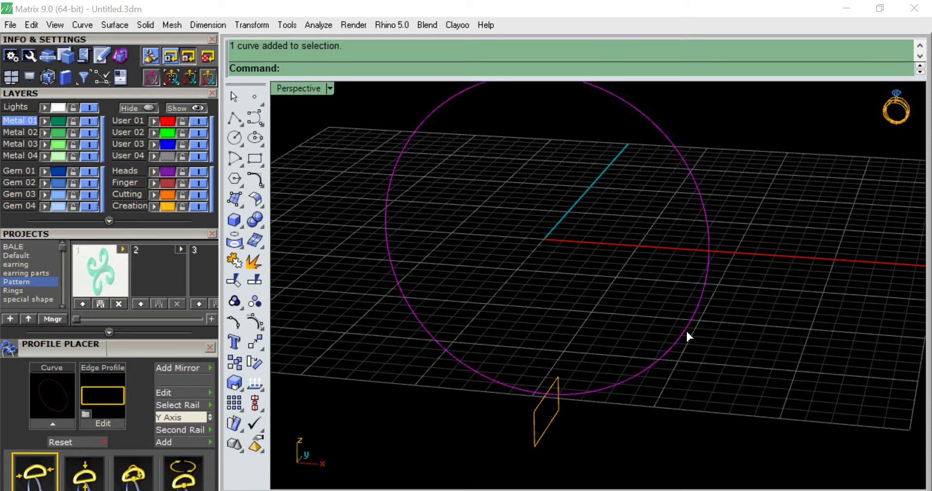
Sweep the rectangle profile along the size 7 rail with Sweep 1 into a flat band.
key("F6")
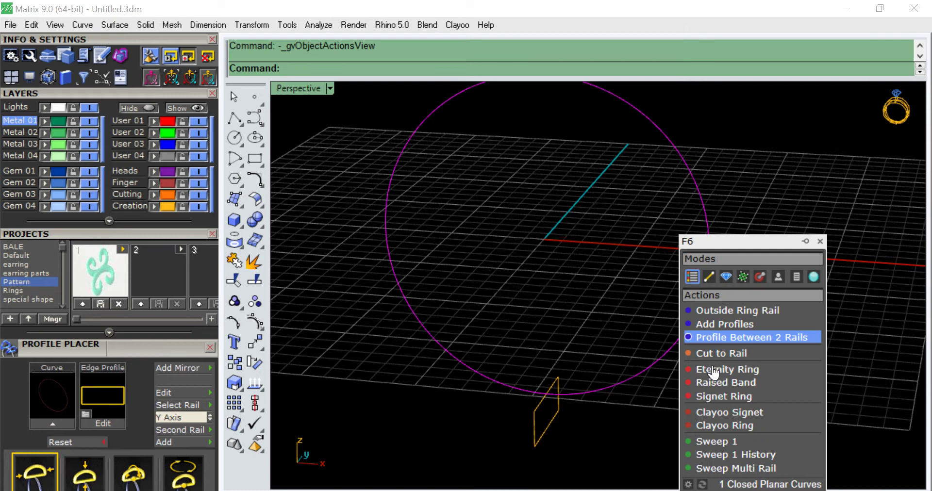
left_click(725, 442)
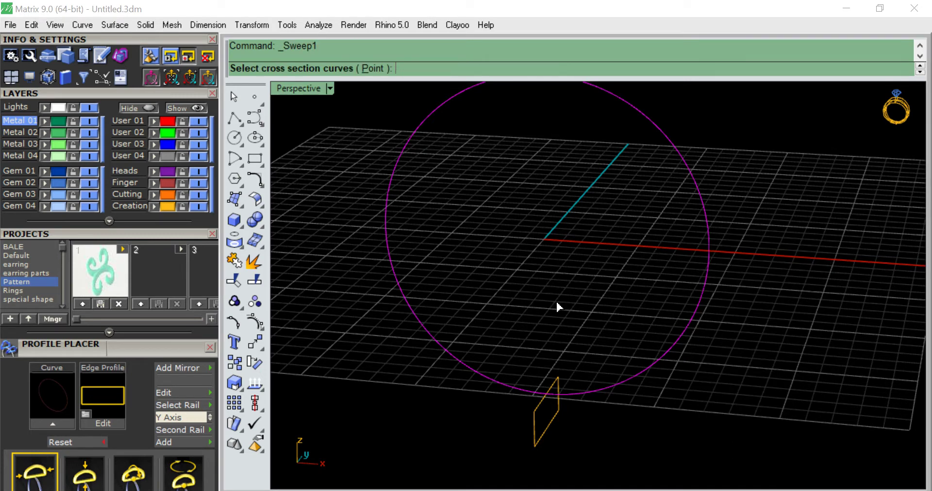
left_click(551, 422)
key("Return")
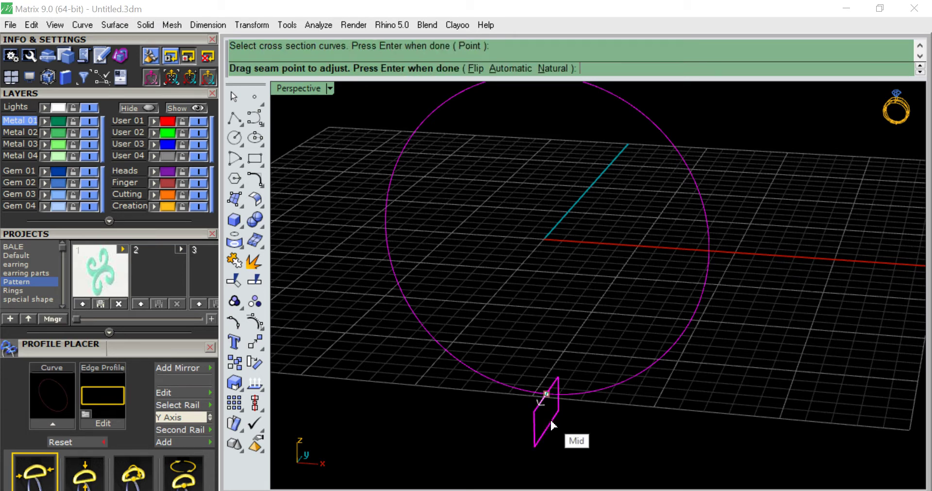
key("Return")
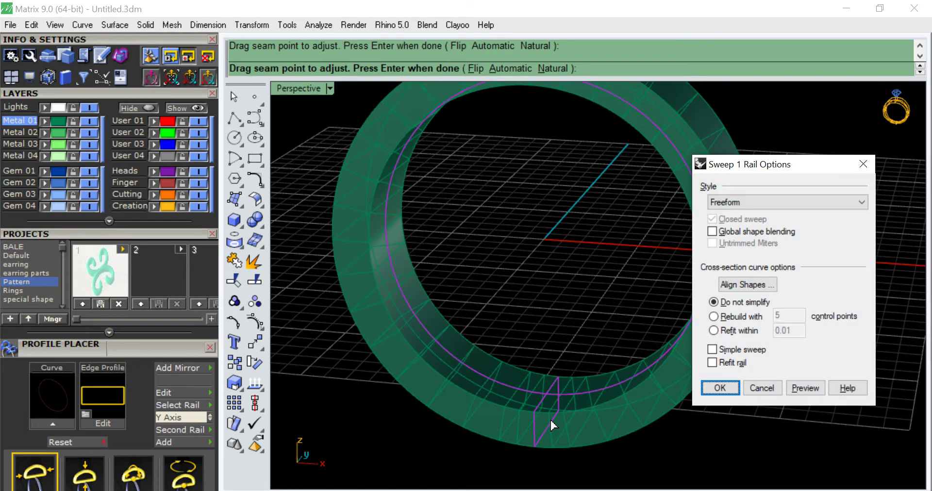
left_click(720, 388)
scroll(723, 290, "down", 3)
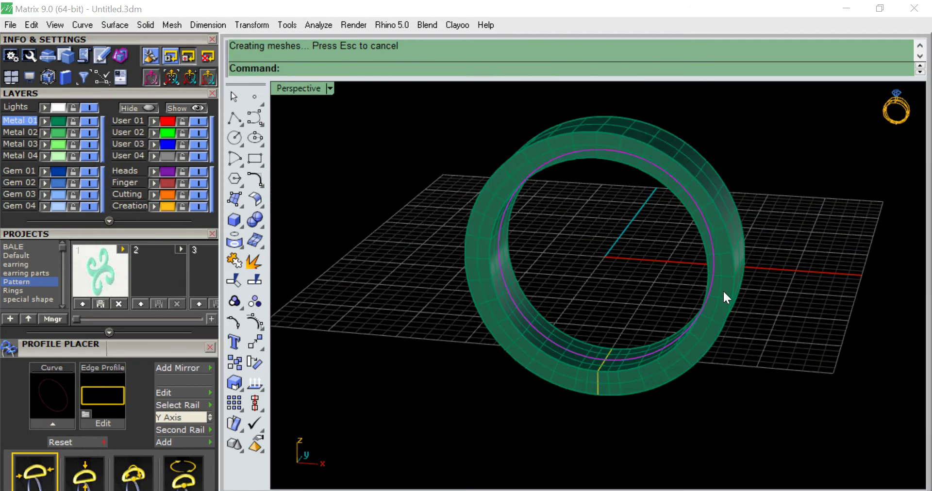
mouse_move(793, 251)
right_mouse_down()
mouse_move(777, 312)
mouse_move(613, 331)
mouse_move(828, 310)
right_mouse_up()
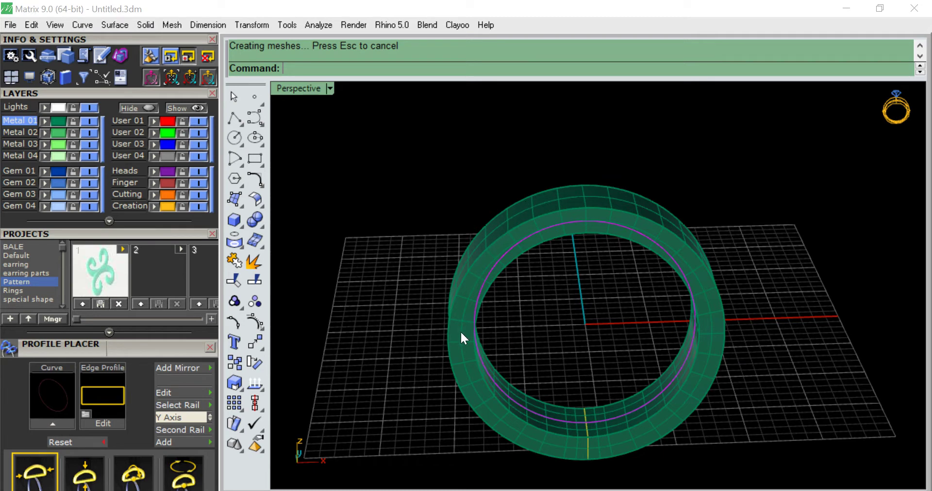
Explode the band ring into separate surfaces.
left_click(606, 191)
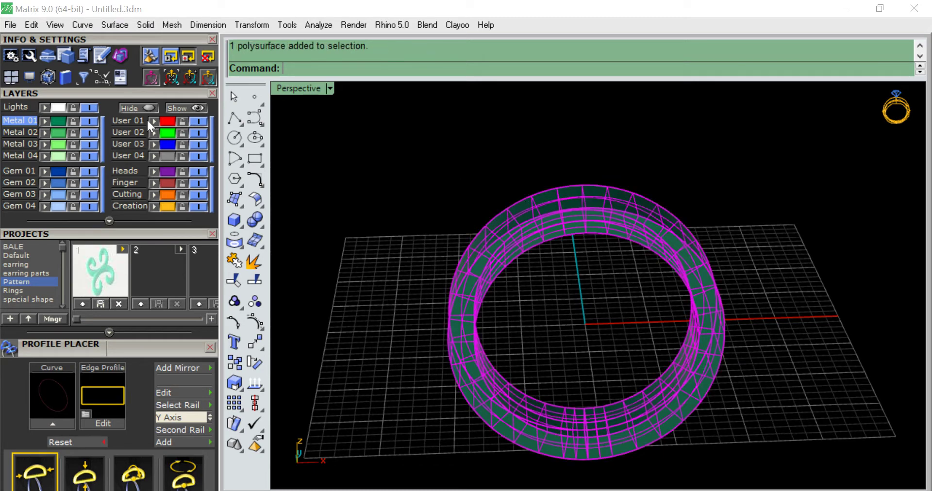
left_click_drag(137, 119, 130, 319)
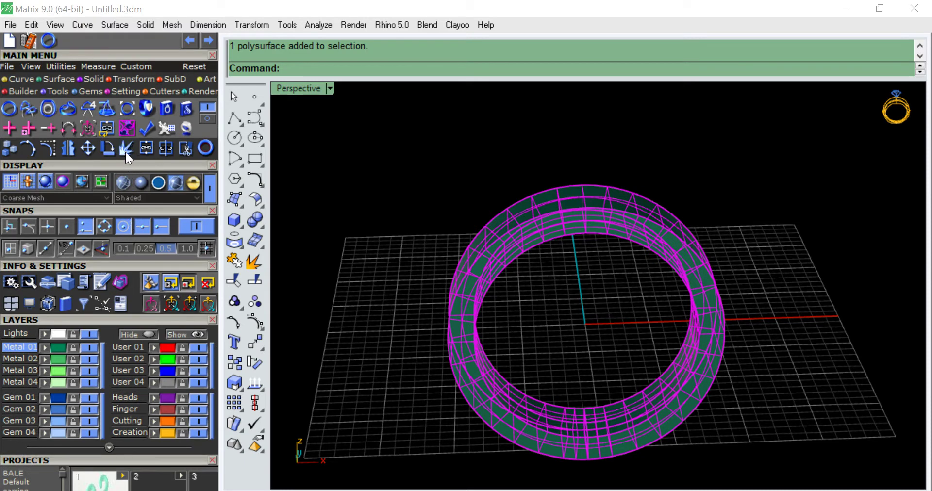
left_click(126, 143)
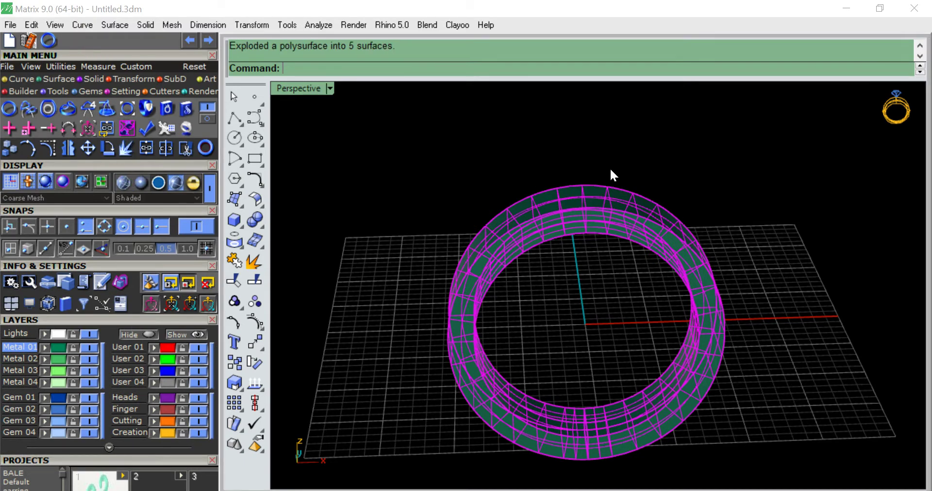
Select the band's outer surface.
left_click(615, 224)
left_click(613, 196)
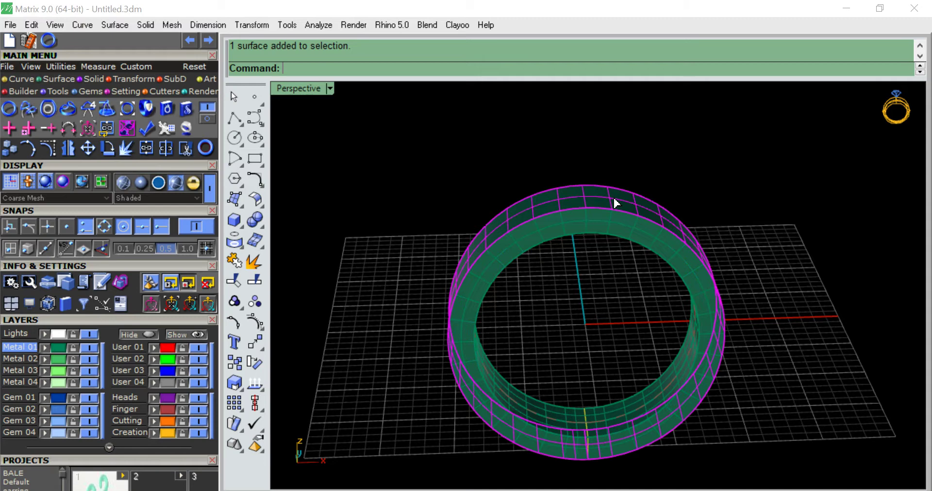
key("Escape")
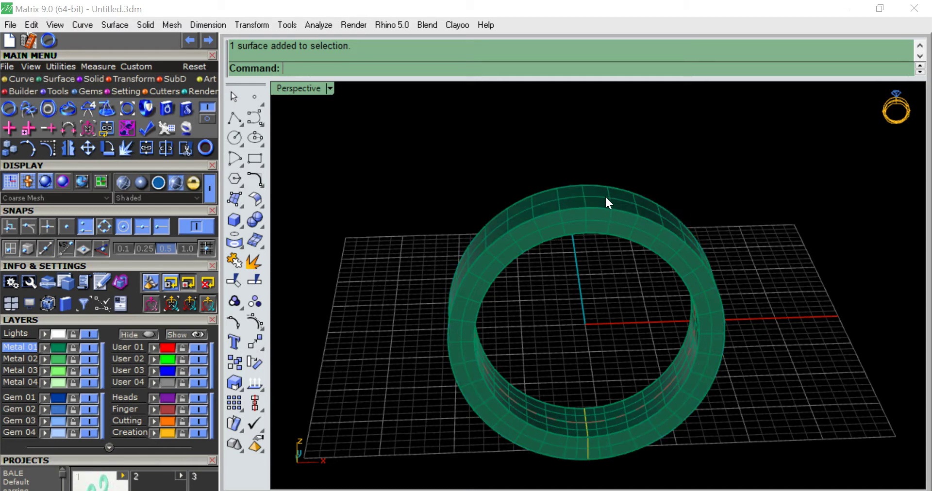
left_click(606, 198)
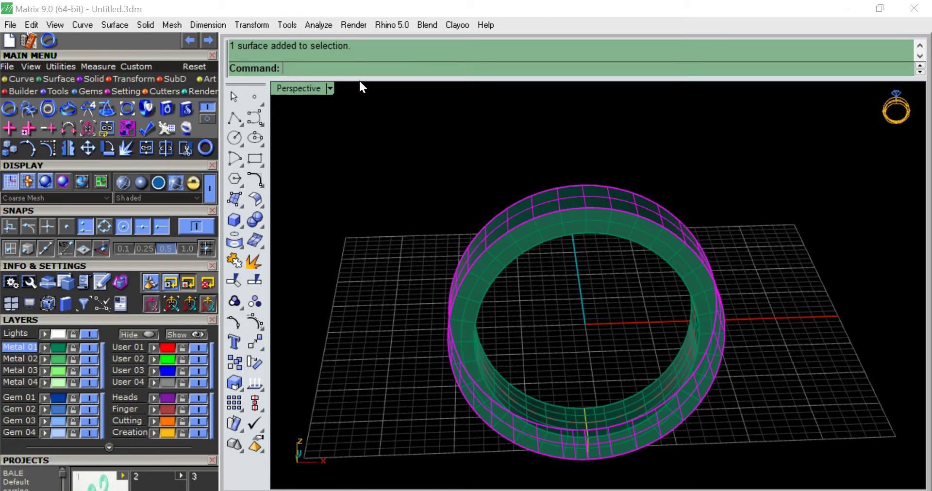
Run Smash on the outer surface, accepting LinearDirection=Natural.
type("Smash")
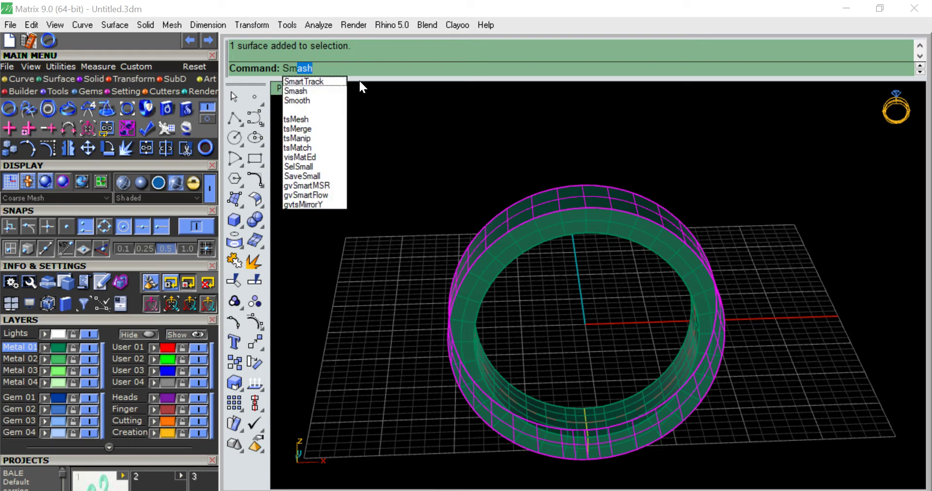
key("Return")
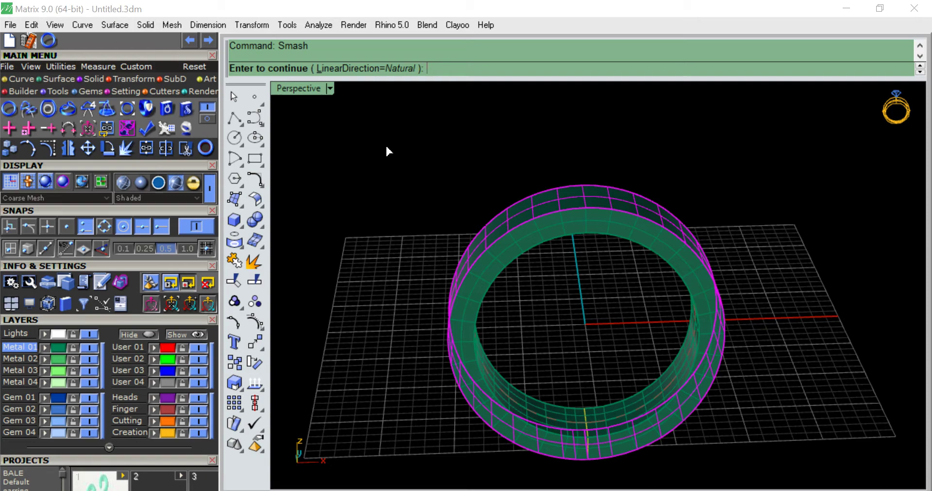
right_click_drag(475, 168, 476, 227)
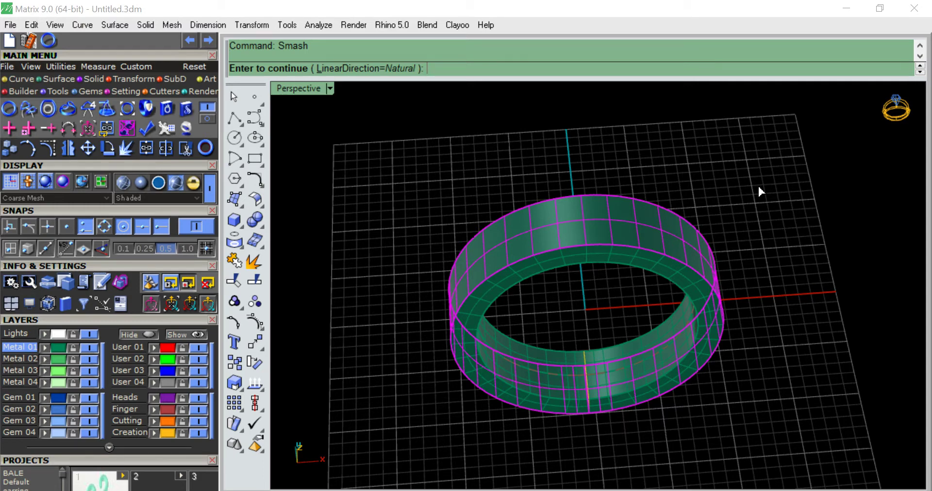
key("Return")
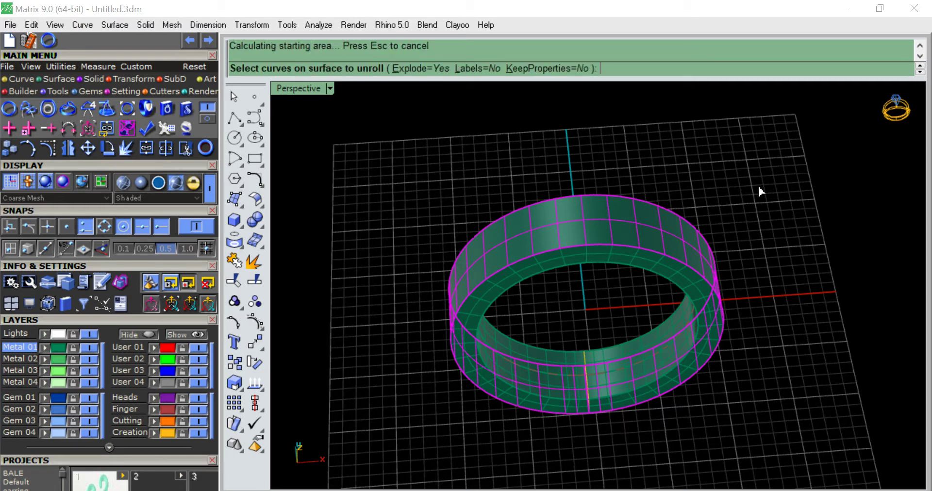
Finish Smash and move only the flat strip above the ring.
key("Return")
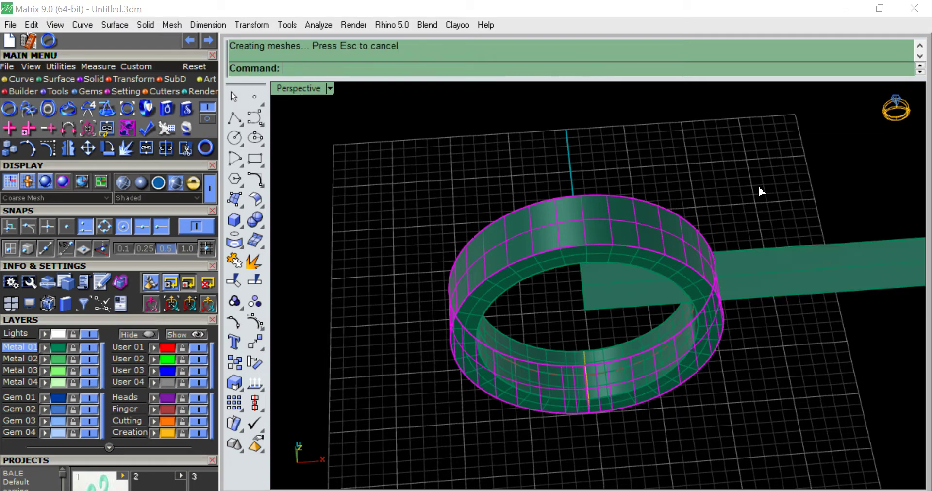
scroll(778, 231, "down", 2)
right_click_drag(778, 232, 785, 278)
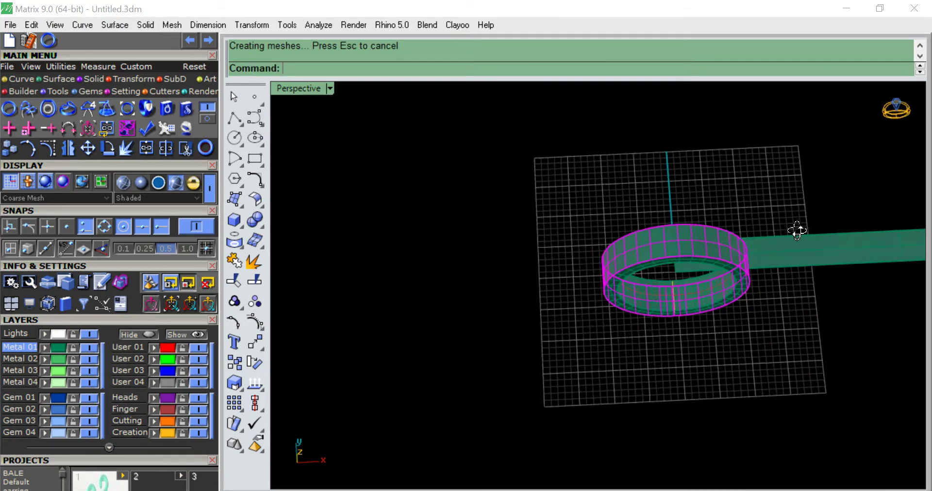
left_click_drag(798, 267, 760, 244)
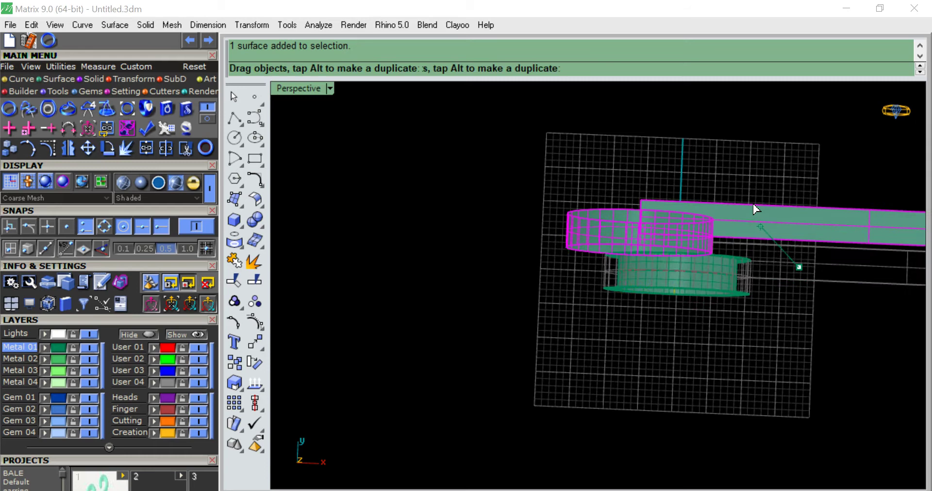
key("ctrl+z")
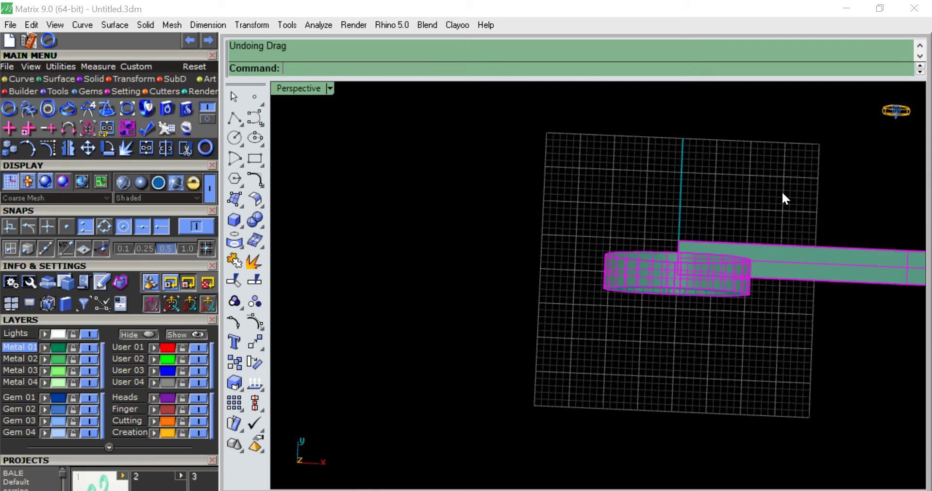
left_click(782, 191)
left_click(798, 258)
left_click_drag(799, 260, 593, 182)
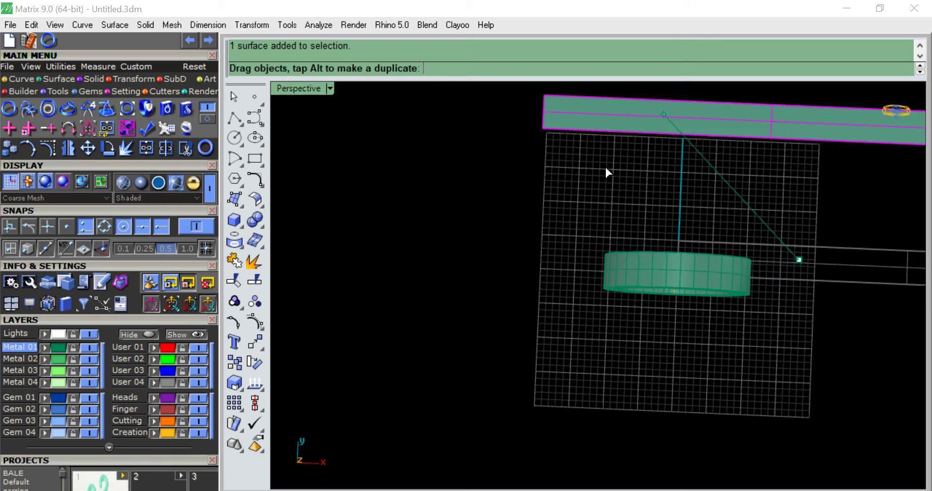
left_click_drag(593, 186, 606, 168)
Nudge the strip closer to the ring in the Looking Down view and maximize it.
double_click(304, 91)
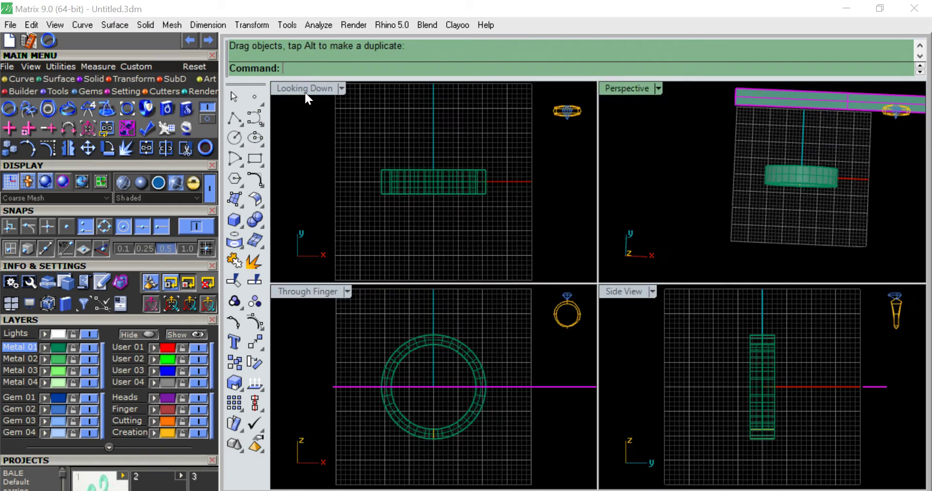
scroll(486, 176, "down", 5)
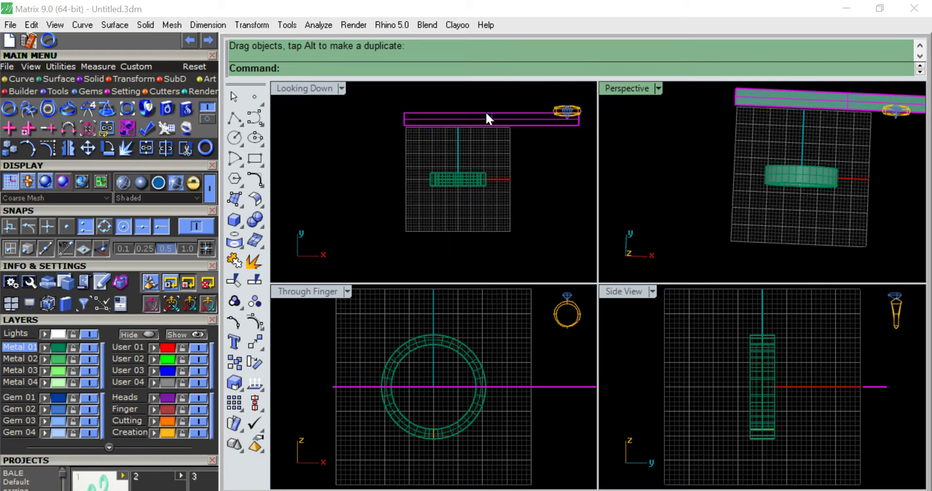
left_click(486, 127)
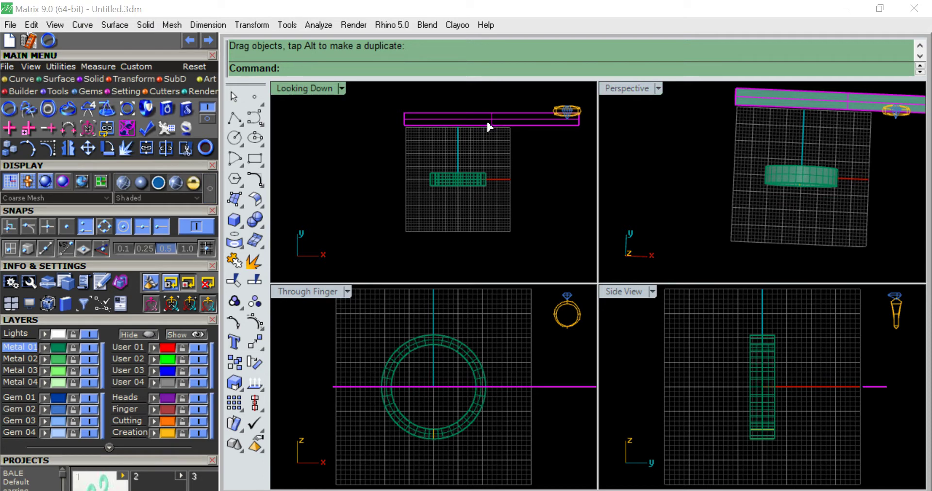
left_click_drag(486, 120, 486, 146)
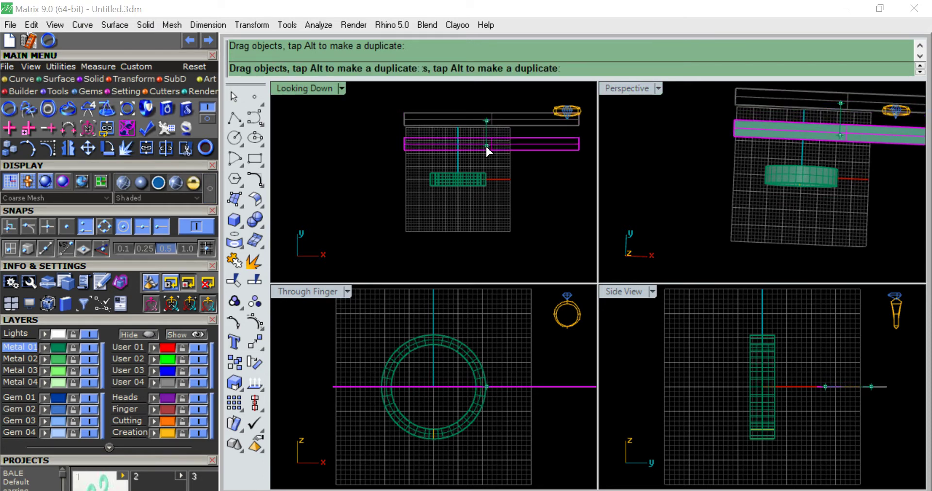
double_click(297, 91)
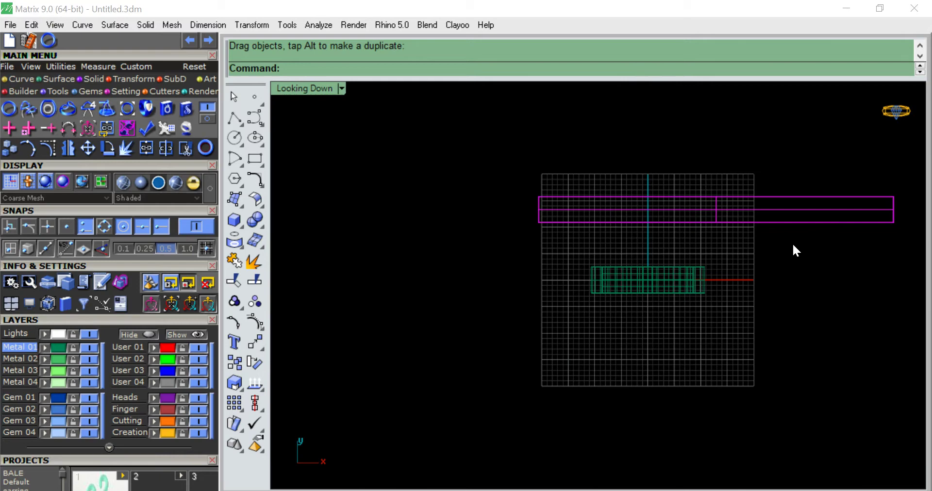
scroll(793, 245, "up", 3)
Deselect the strip and set the Looking Down view display to Shaded.
left_click(371, 210)
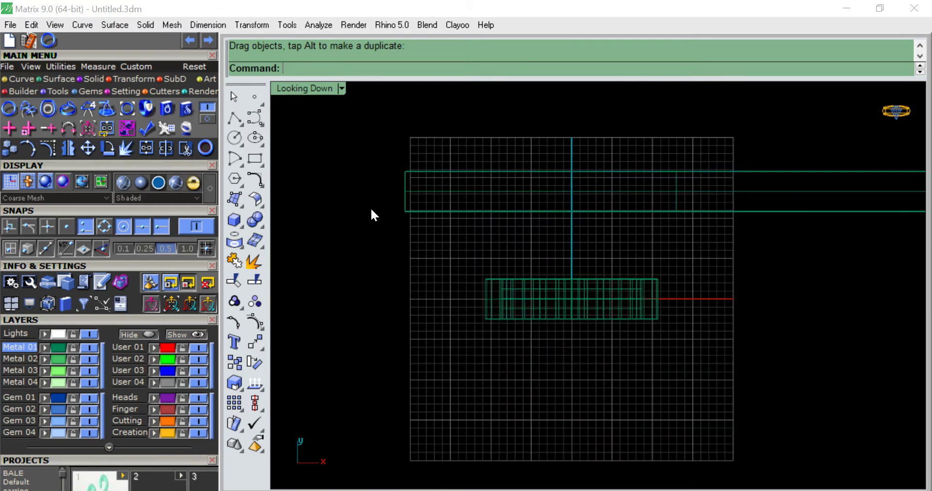
left_click(342, 92)
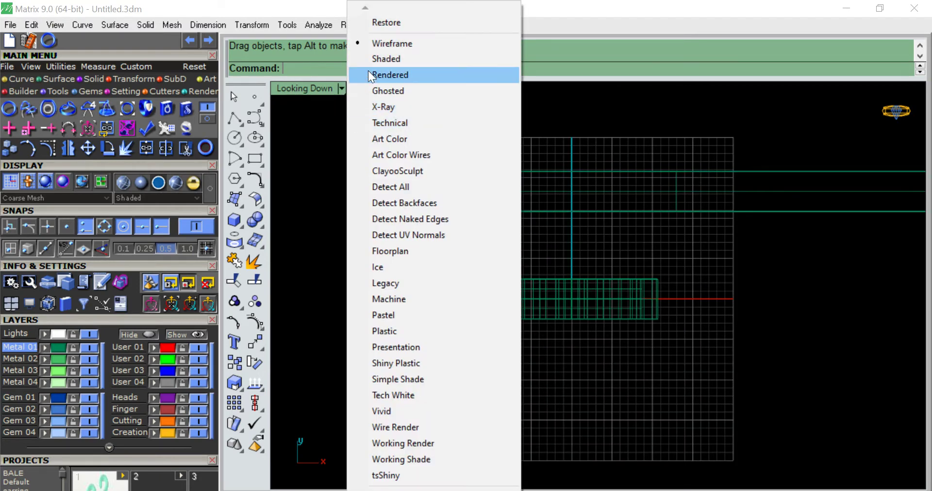
left_click(369, 59)
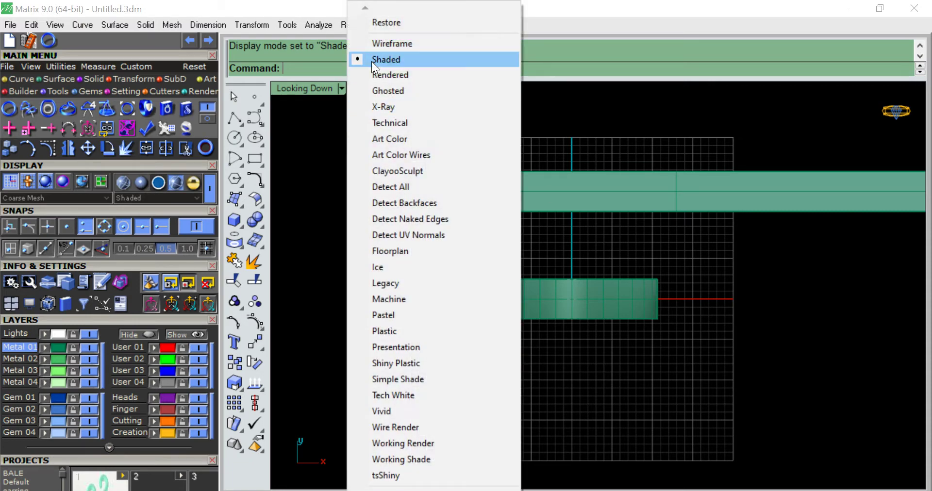
left_click(379, 41)
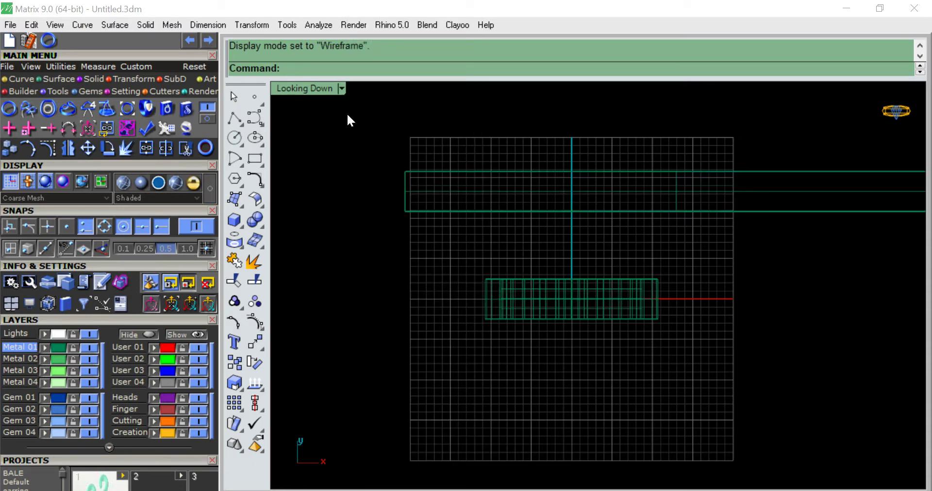
left_click(341, 89)
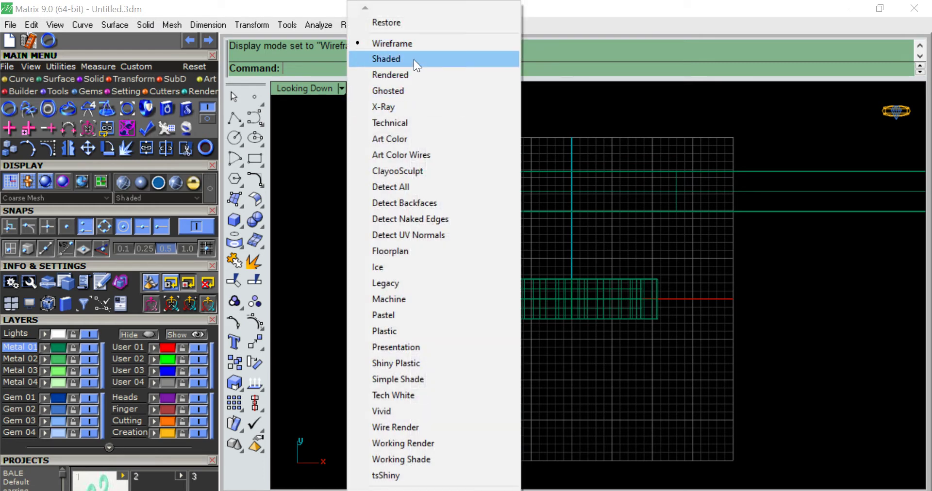
left_click(413, 59)
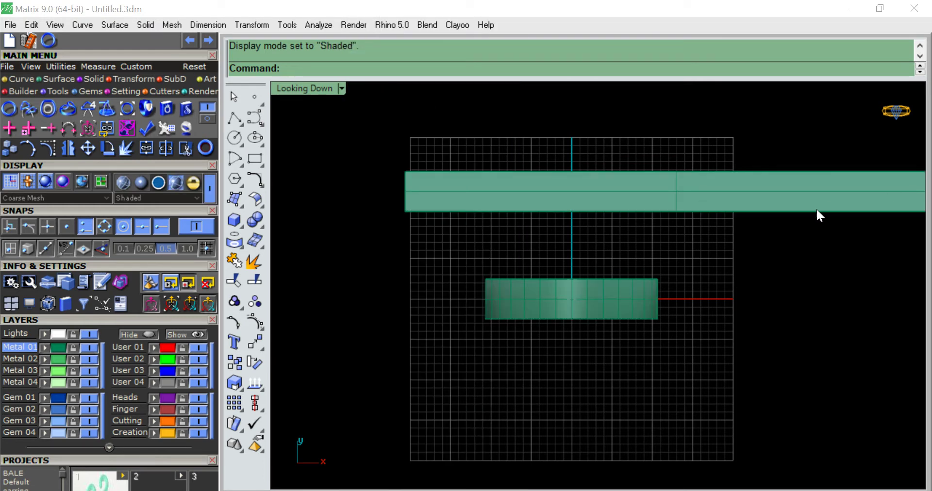
scroll(816, 212, "down", 1)
right_click_drag(817, 214, 706, 209)
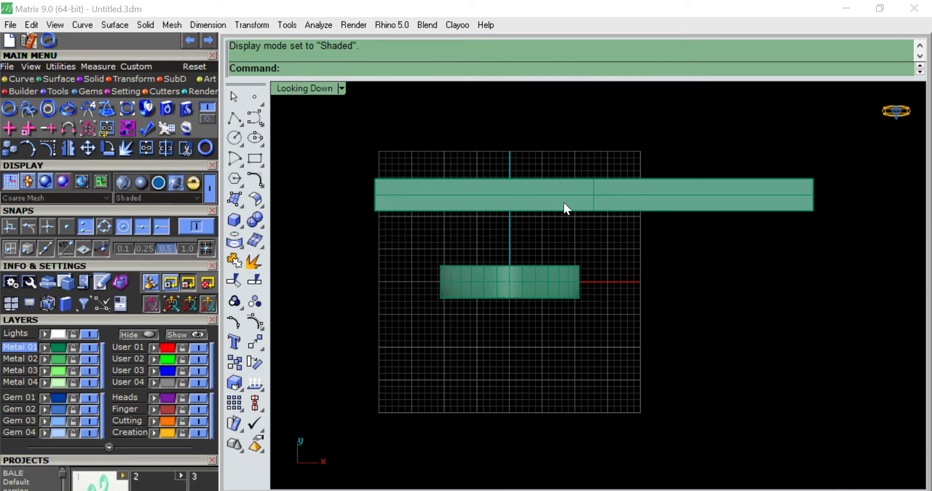
left_click_drag(169, 320, 171, 173)
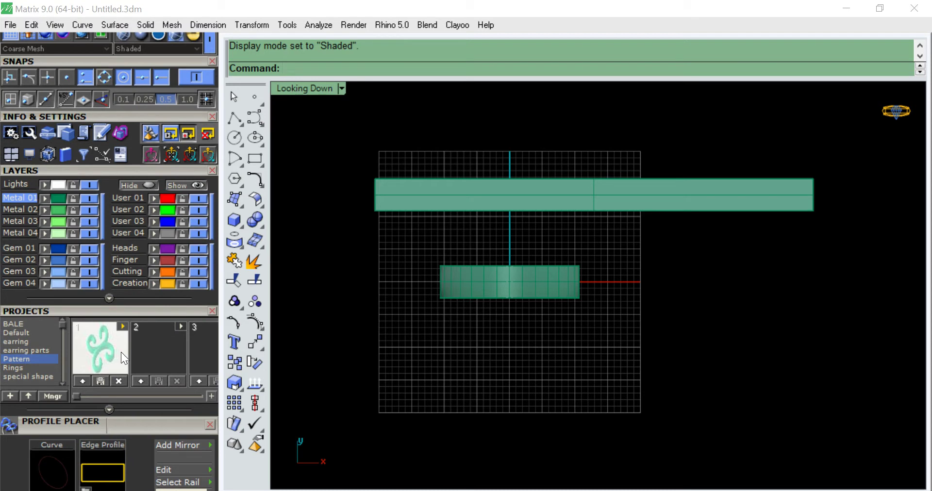
Import the saved Pattern project and place the scroll motif on the strip's left end.
left_click(124, 327)
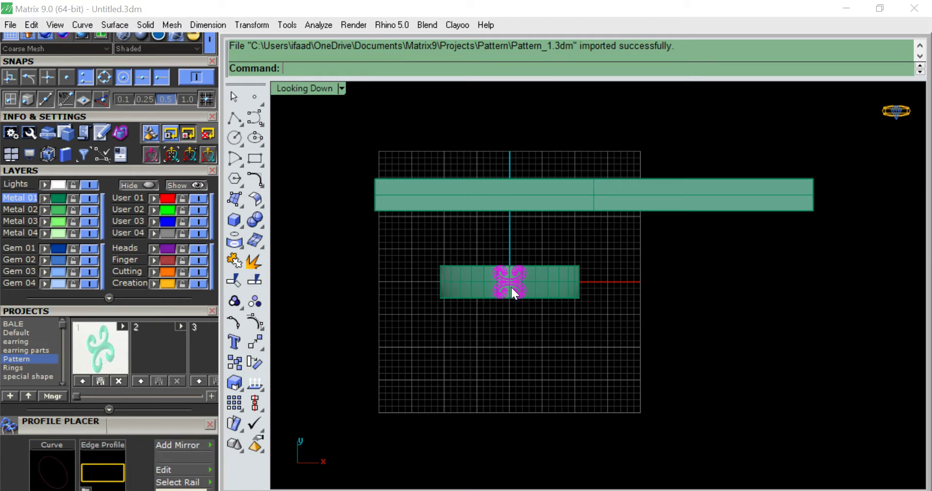
left_click_drag(511, 285, 504, 203)
left_click(507, 187)
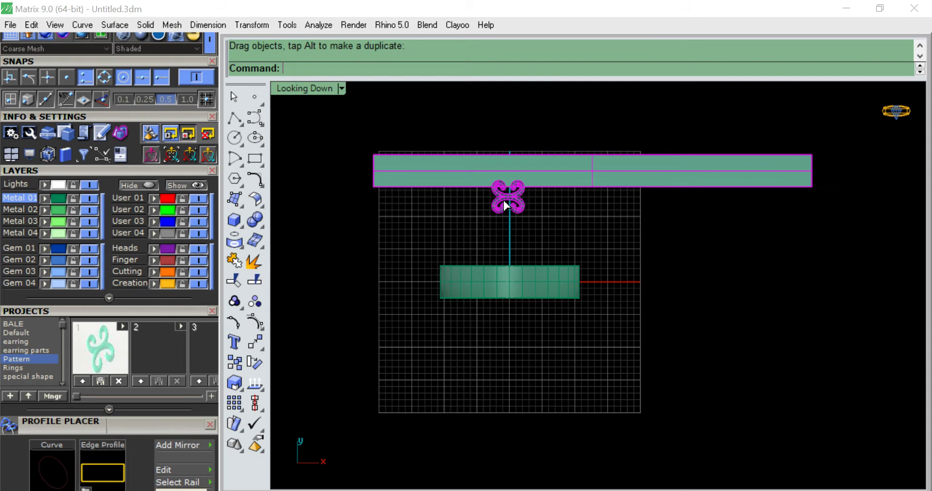
key("ctrl+z")
left_click(517, 228)
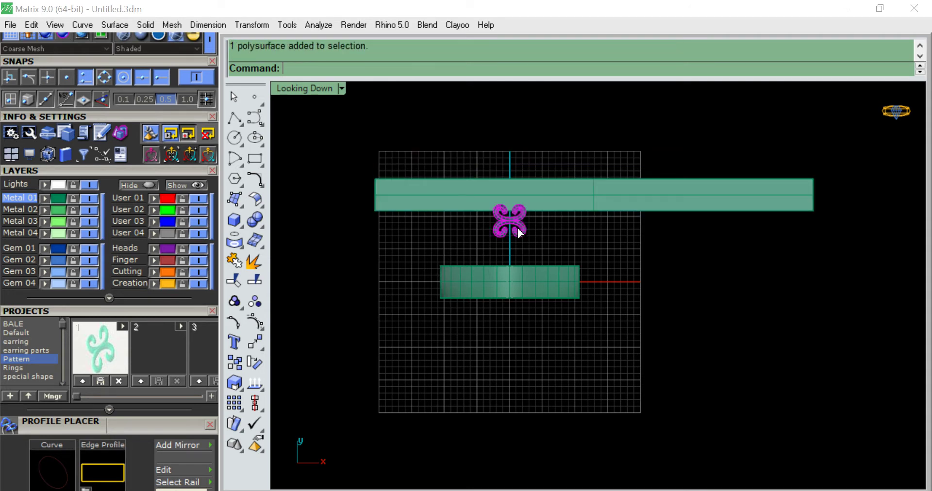
mouse_move(517, 228)
left_mouse_down()
mouse_move(389, 234)
mouse_move(389, 251)
left_mouse_up()
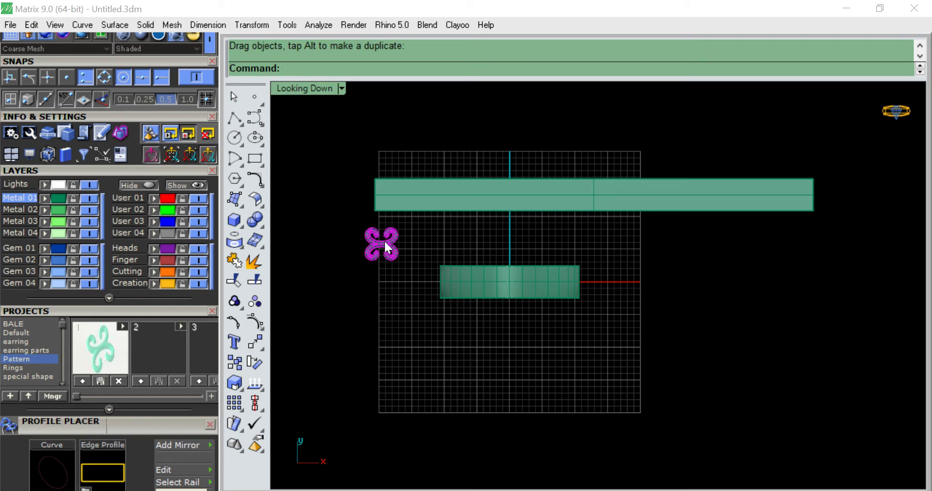
left_click_drag(384, 240, 398, 196)
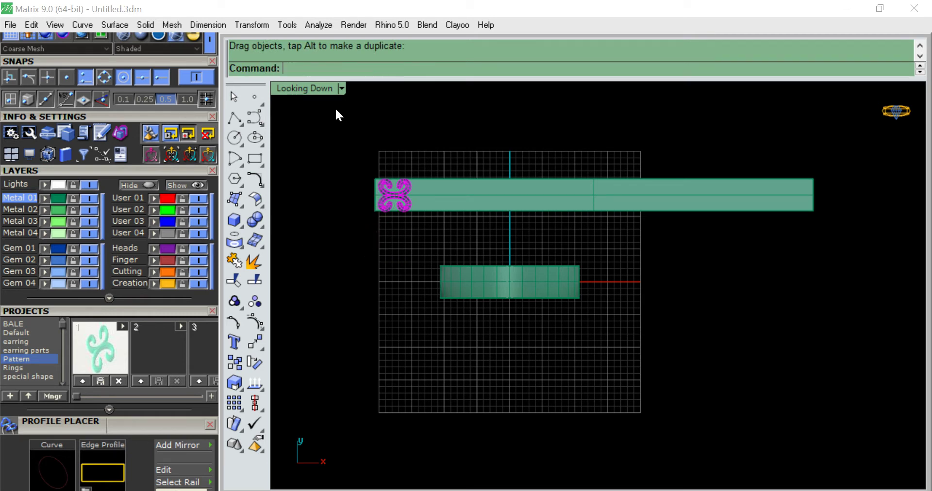
double_click(309, 85)
double_click(308, 89)
Select the flat band surface and show the Main Menu's Transform tools.
scroll(401, 198, "up", 3)
scroll(436, 216, "up", 2)
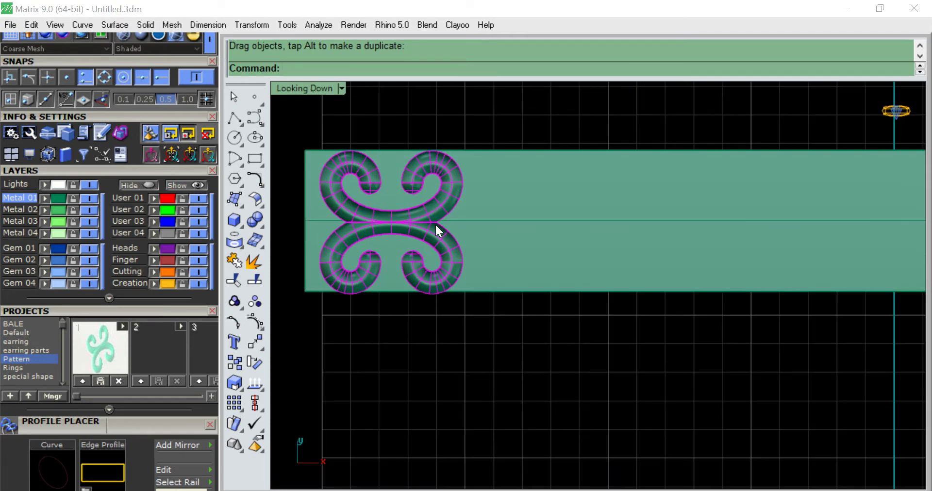
left_click(427, 225, "shift")
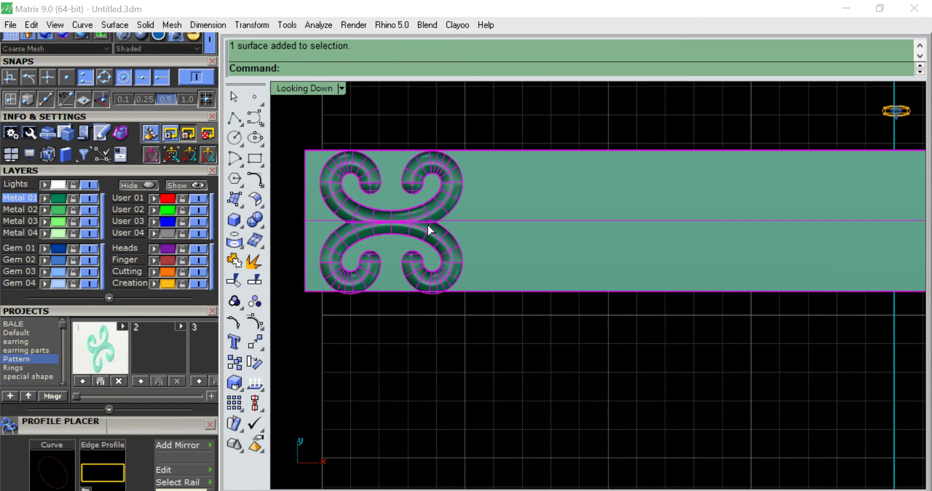
scroll(419, 223, "up", 3)
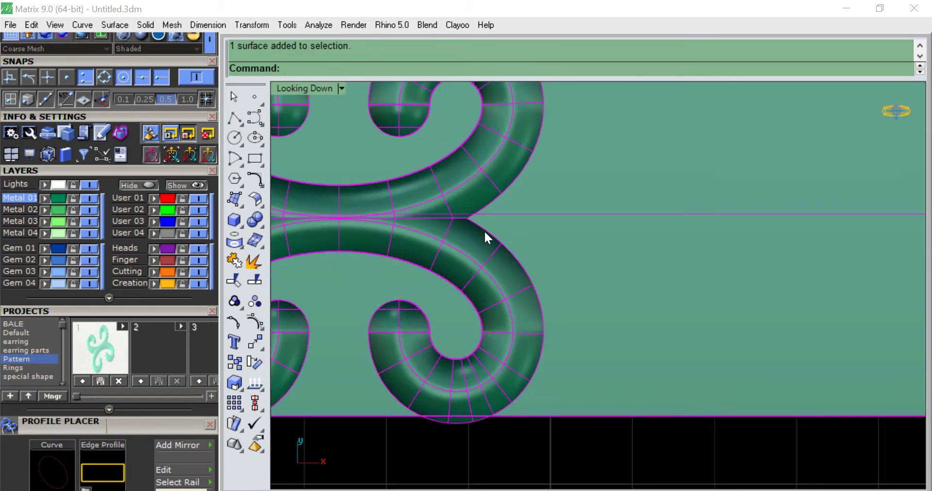
mouse_move(484, 230)
right_mouse_down()
mouse_move(547, 239)
mouse_move(566, 263)
right_mouse_up()
scroll(567, 263, "down", 2)
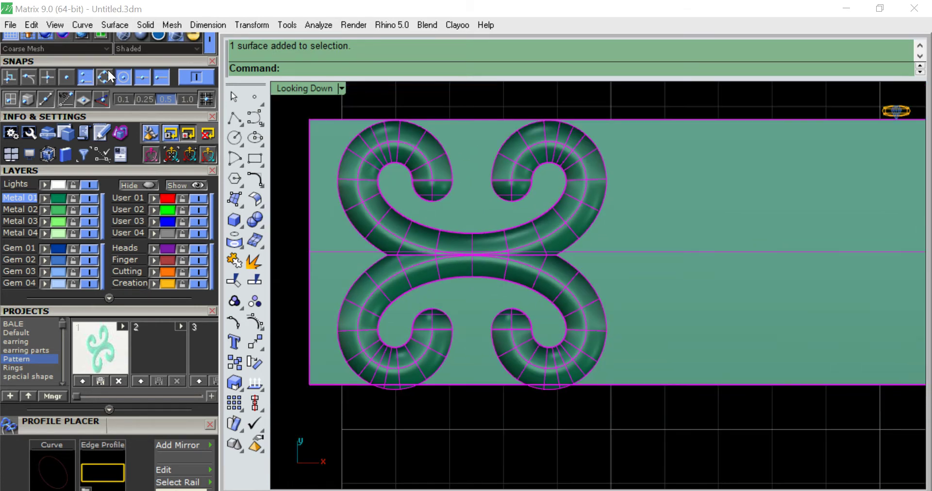
scroll(125, 221, "up", 1)
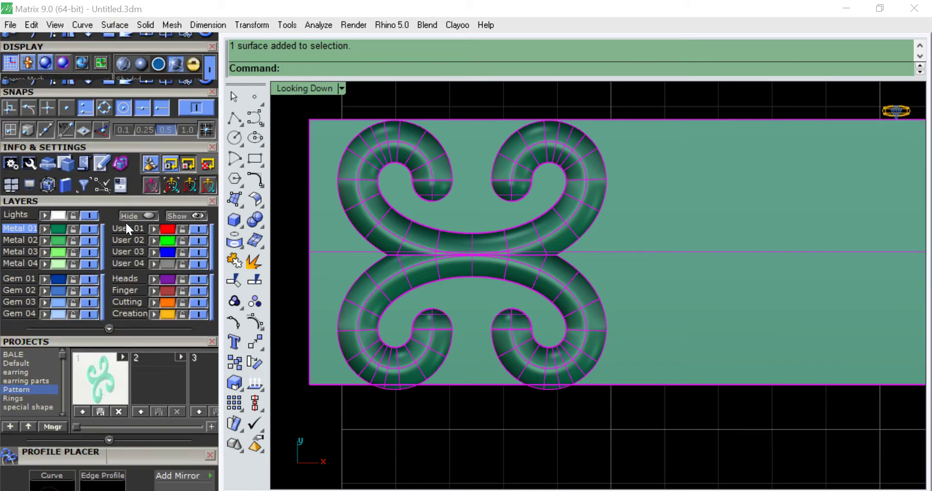
scroll(125, 263, "up", 4)
left_click(124, 81)
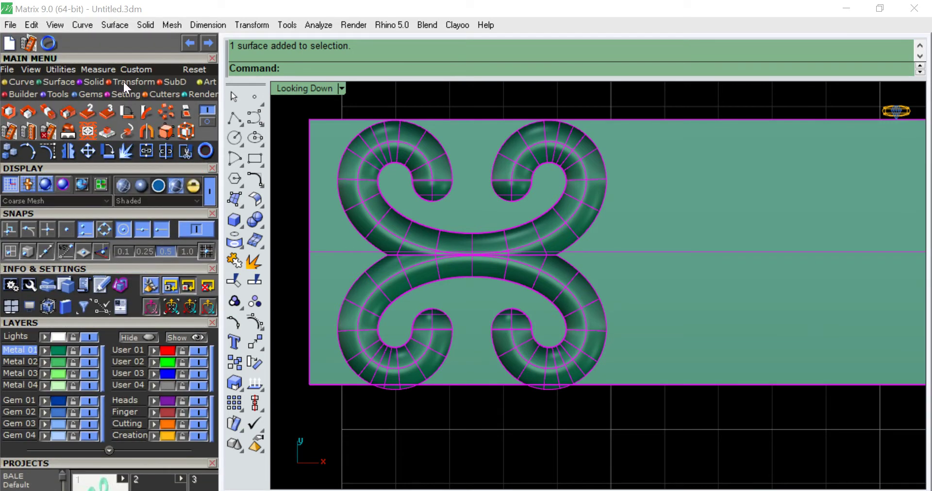
Cancel the stray scale command and select only the scroll ornament.
left_click(10, 115)
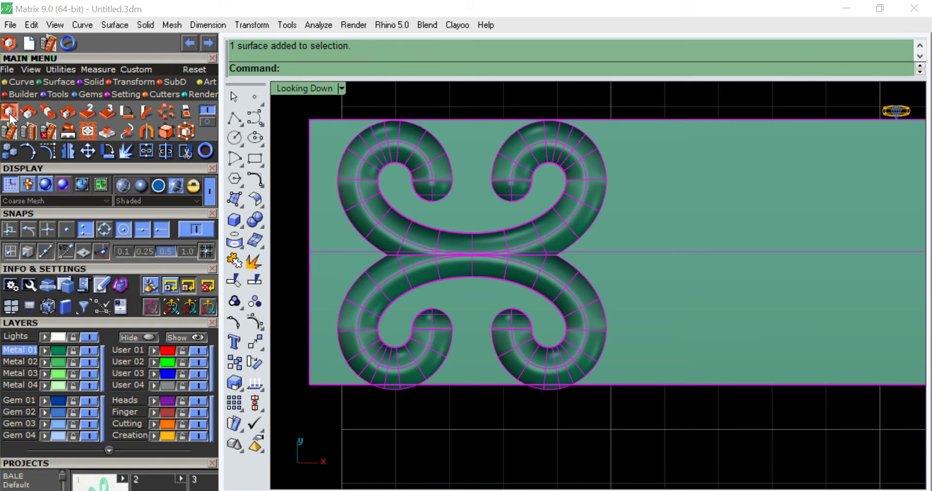
key("Escape")
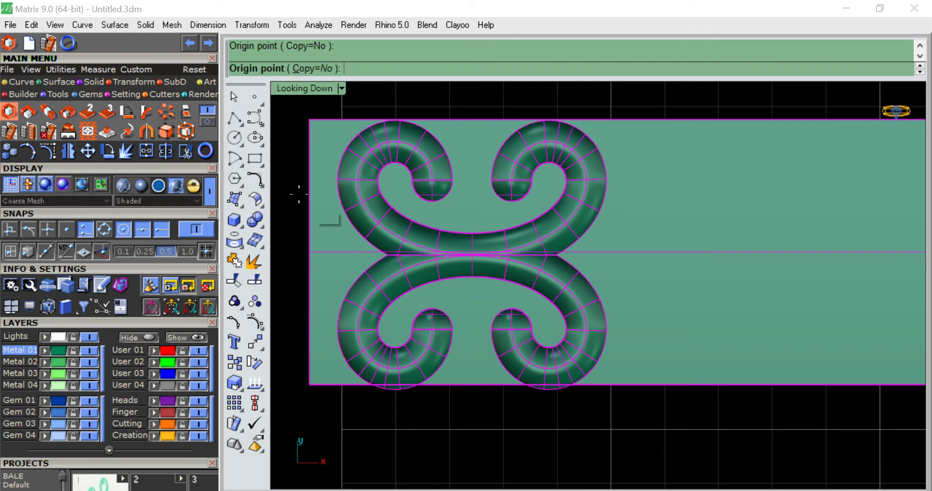
key("Escape")
left_click(404, 226)
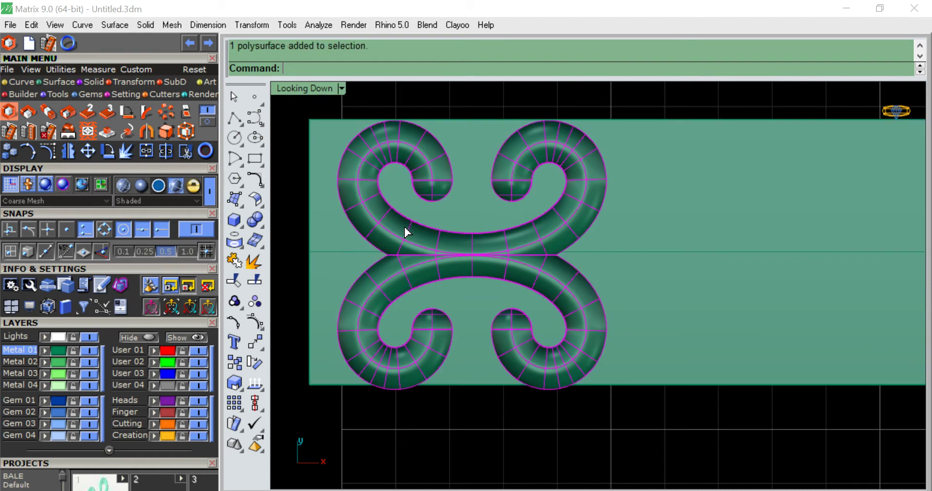
Start a Scale 1-D of the ornament, origin on the centre seam, first point above.
left_click(9, 113)
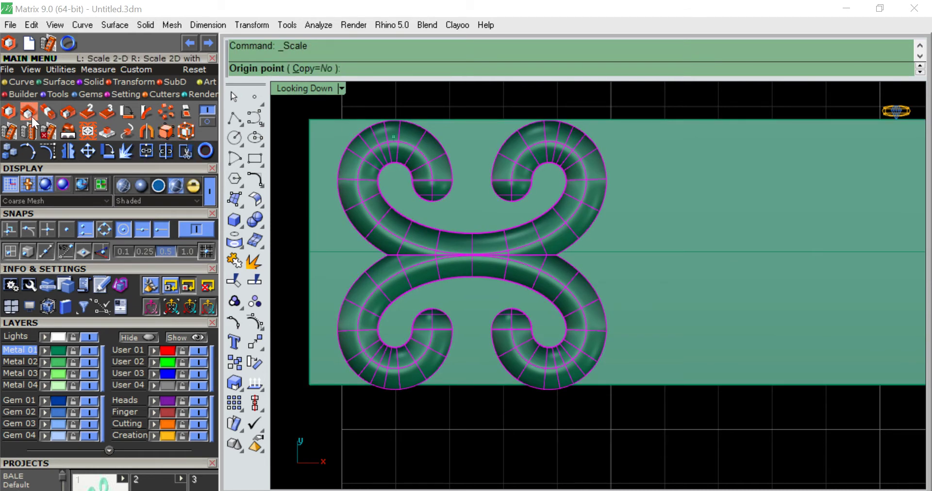
left_click(47, 112)
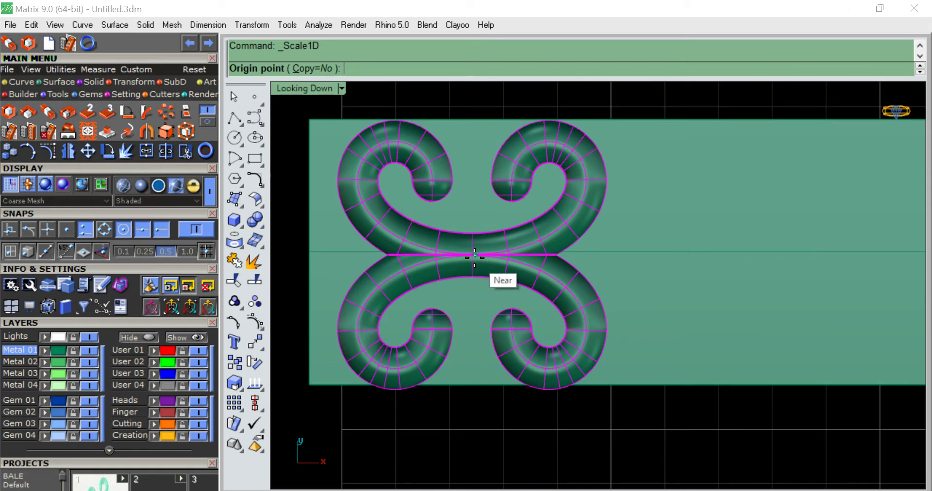
left_click(470, 255)
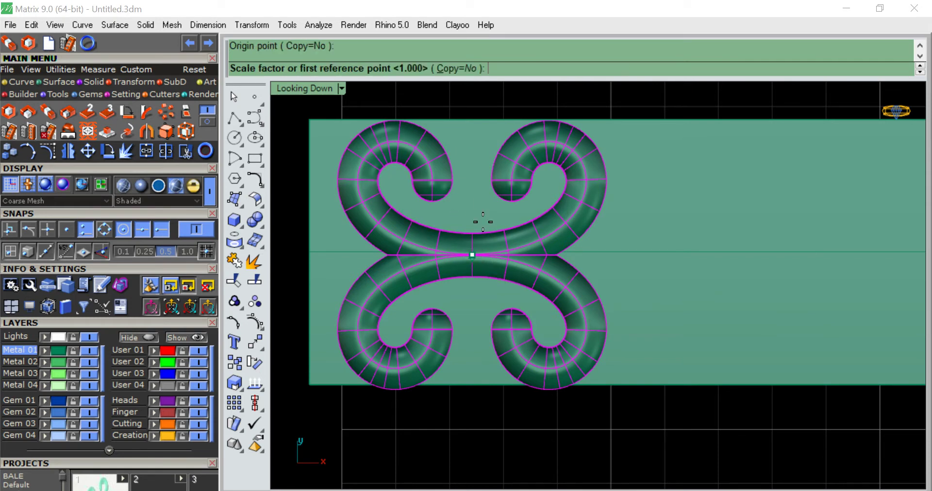
scroll(463, 116, "down", 3)
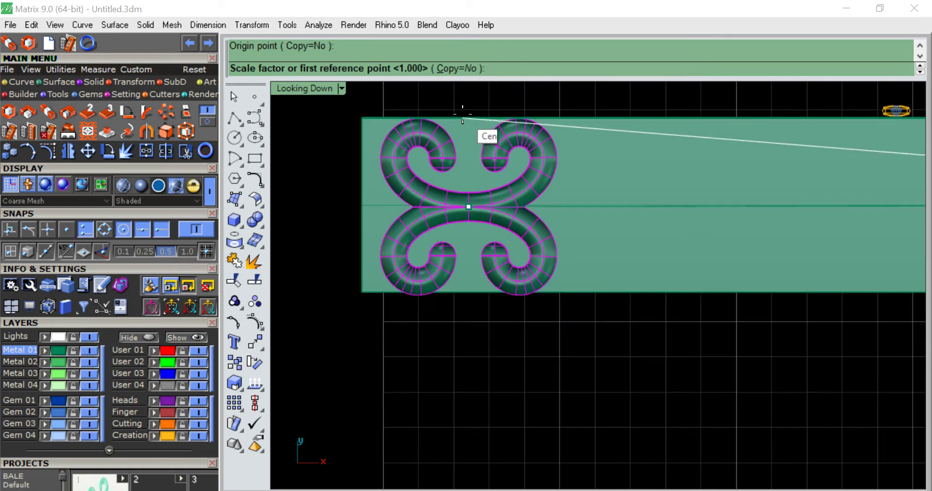
right_click_drag(461, 172, 461, 241)
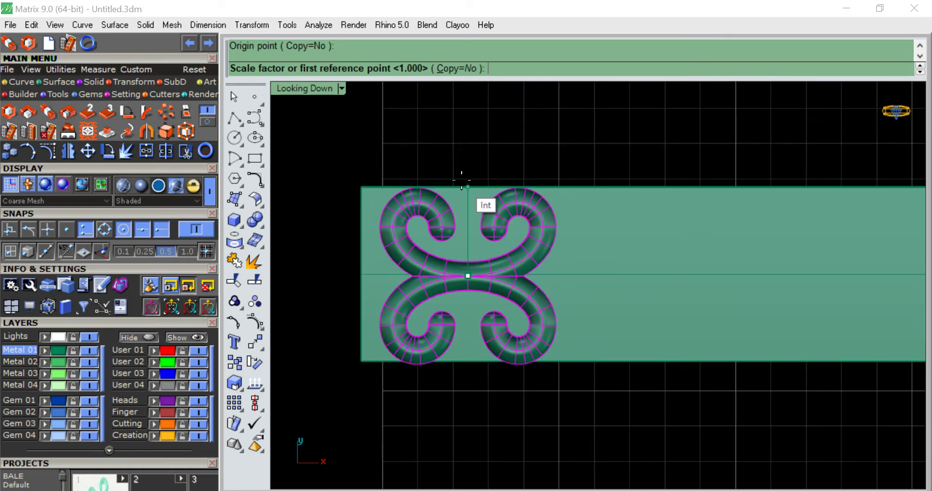
left_click(462, 127)
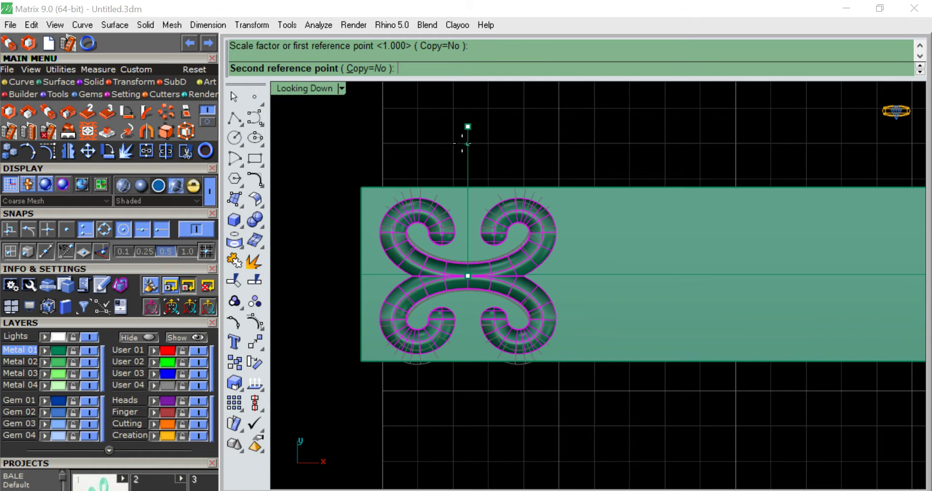
Set the second reference point to finish the stretch, nudge the ornament slightly left, and deselect.
left_click(467, 144)
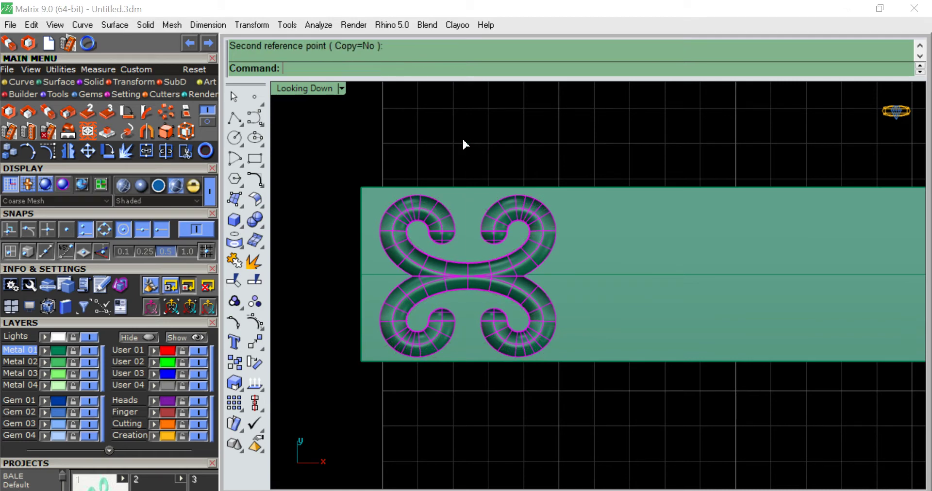
scroll(476, 246, "up", 2)
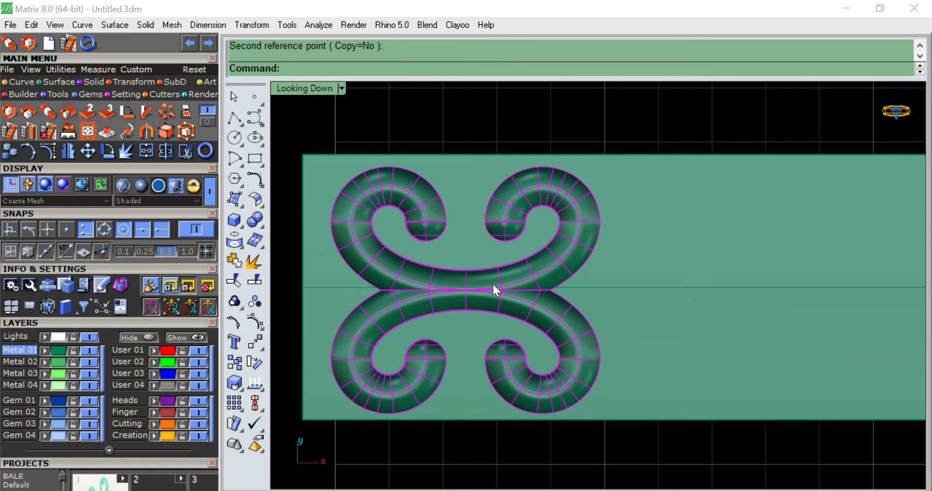
left_click_drag(479, 284, 463, 283)
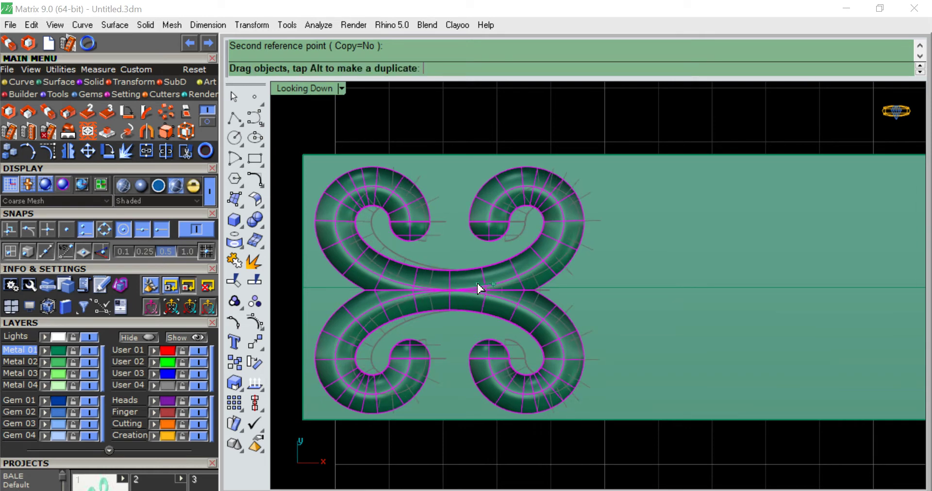
left_click(552, 112)
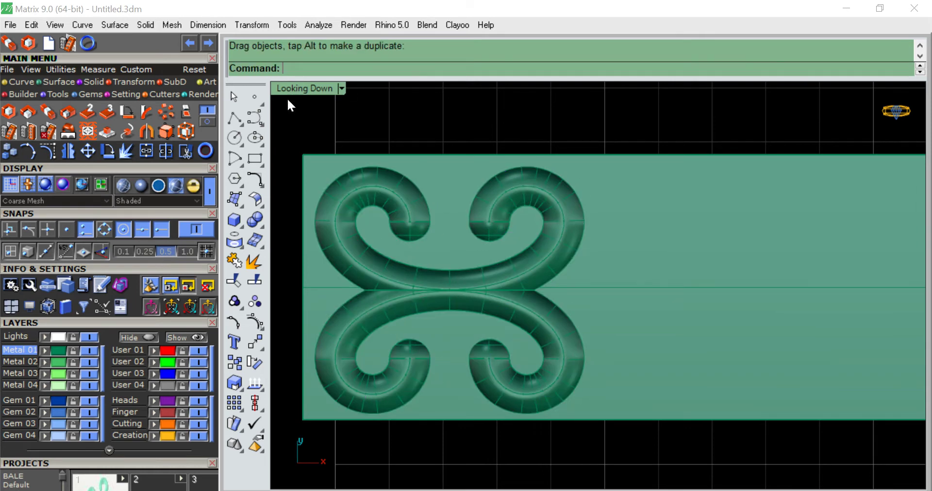
Copy the scroll ornament with Near snap on, using its centre as the base point.
left_click(11, 153)
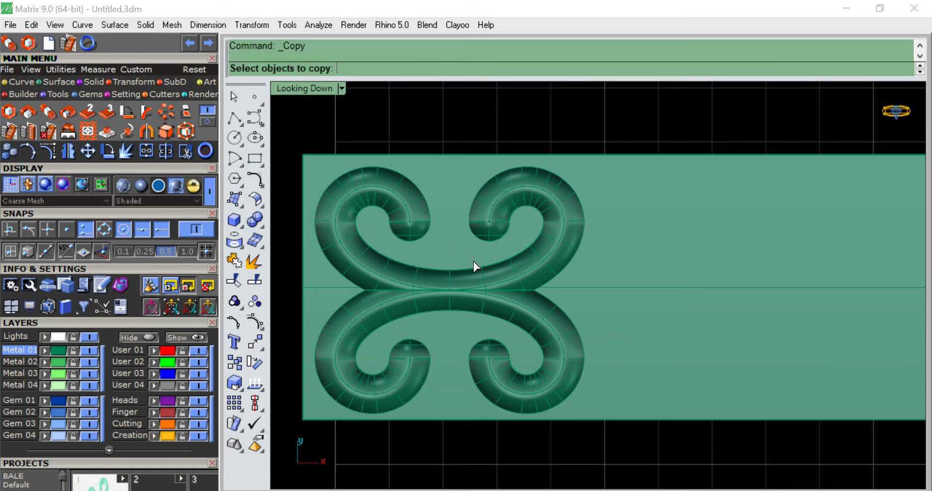
left_click(556, 251)
key("Return")
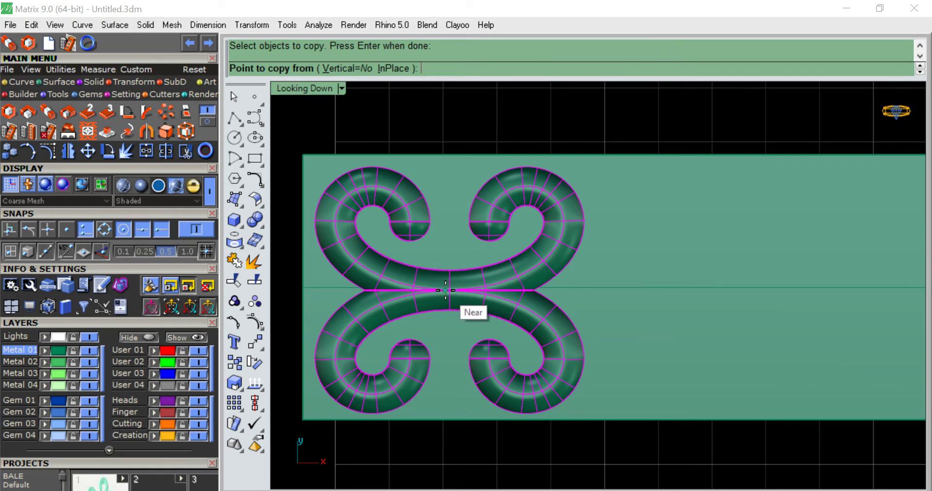
scroll(445, 291, "up", 5)
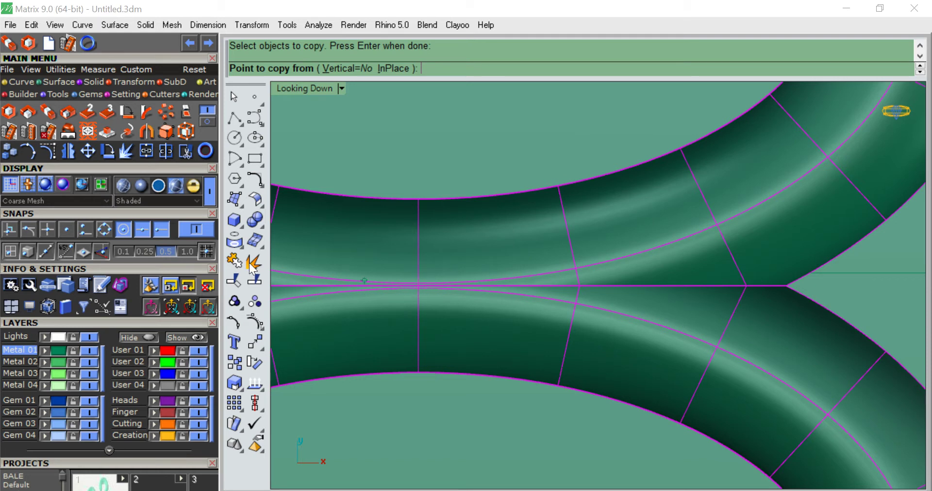
left_click(86, 229)
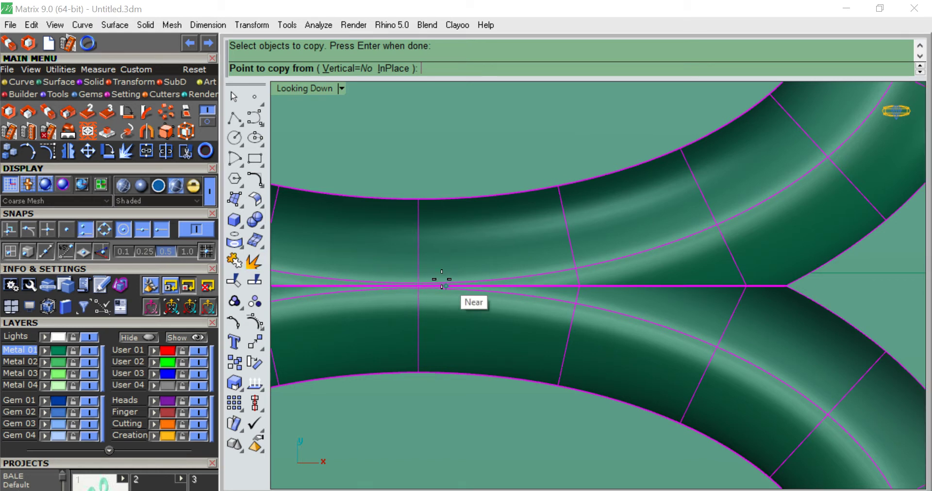
left_click(416, 285)
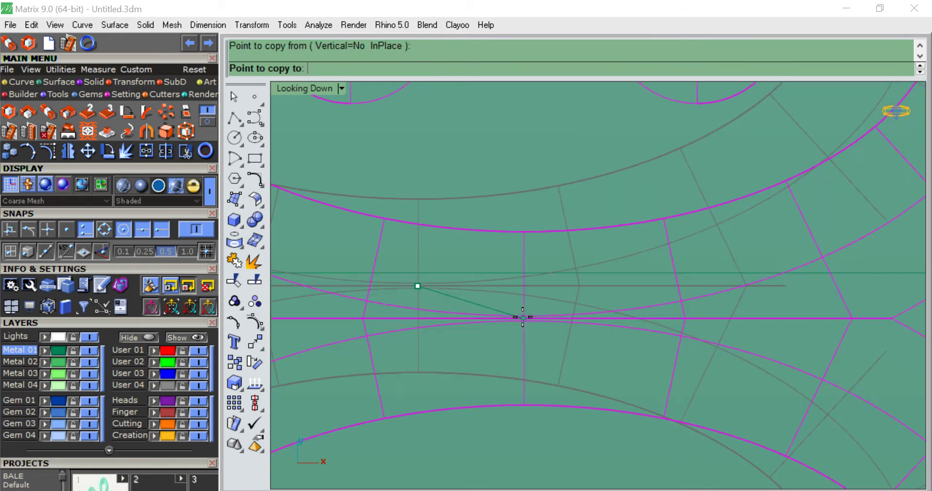
Place the copy end to end at the right of the original ornament.
scroll(524, 310, "down", 2)
scroll(524, 311, "down", 2)
scroll(523, 307, "down", 2)
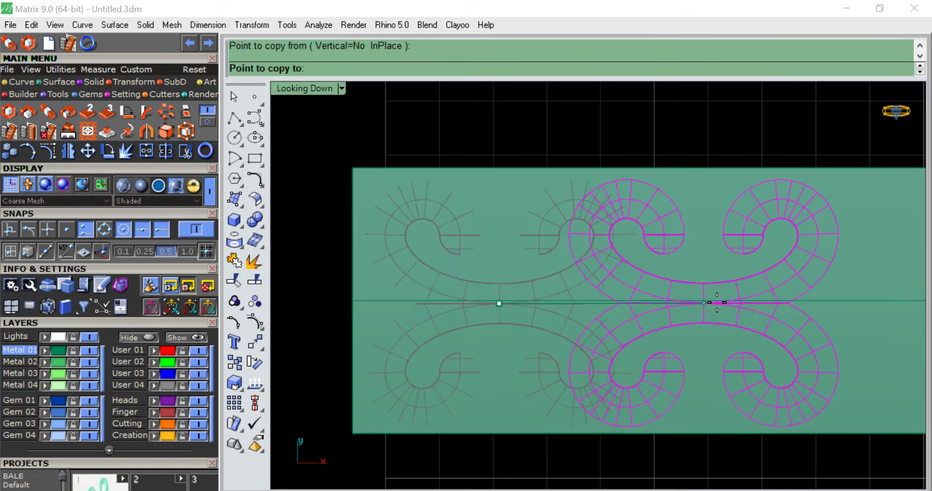
right_click_drag(737, 303, 702, 290)
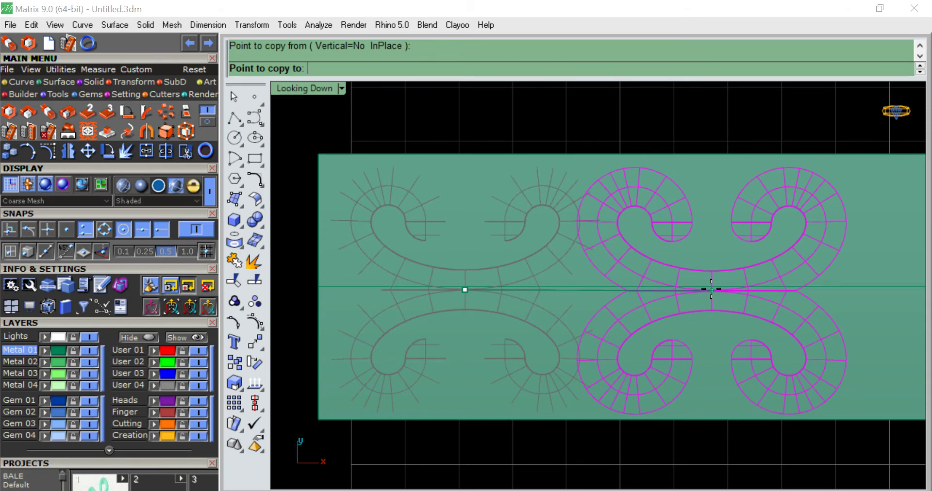
left_click(711, 289)
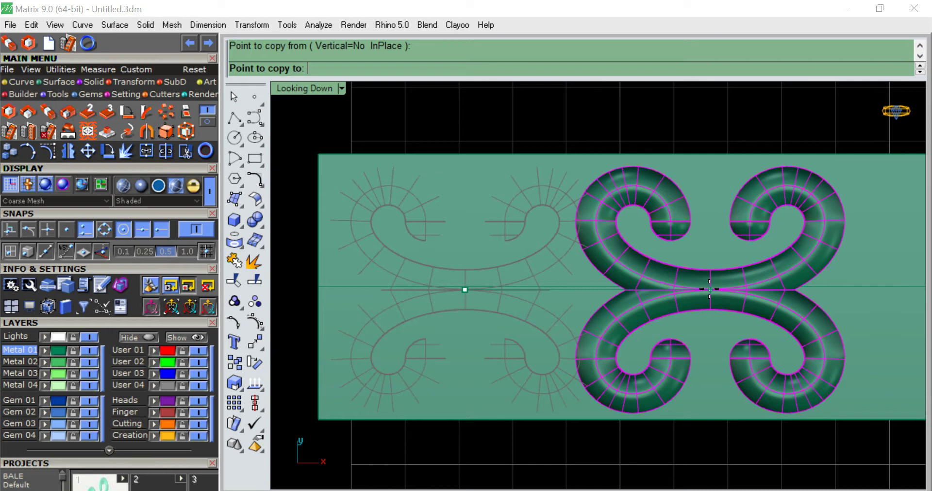
left_click(709, 290)
right_click_drag(808, 291, 646, 280)
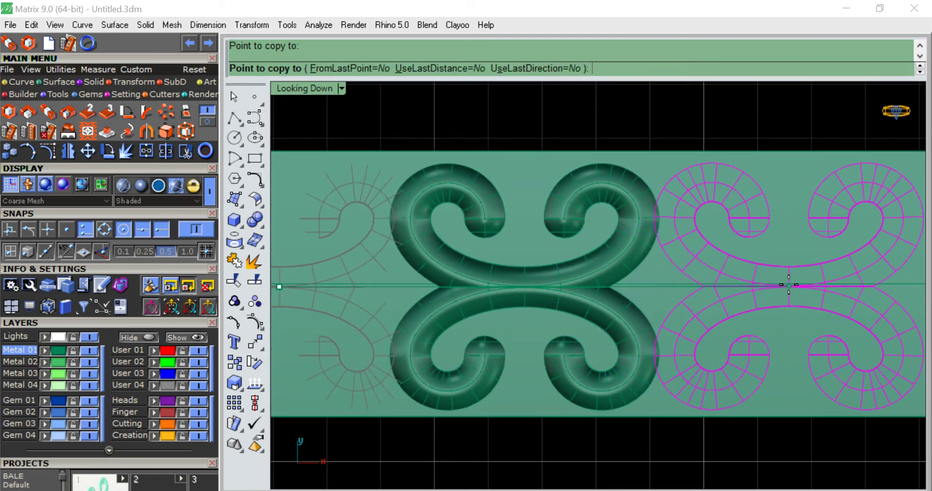
Place two more ornament copies further right along the band, panning to follow.
left_click(789, 285)
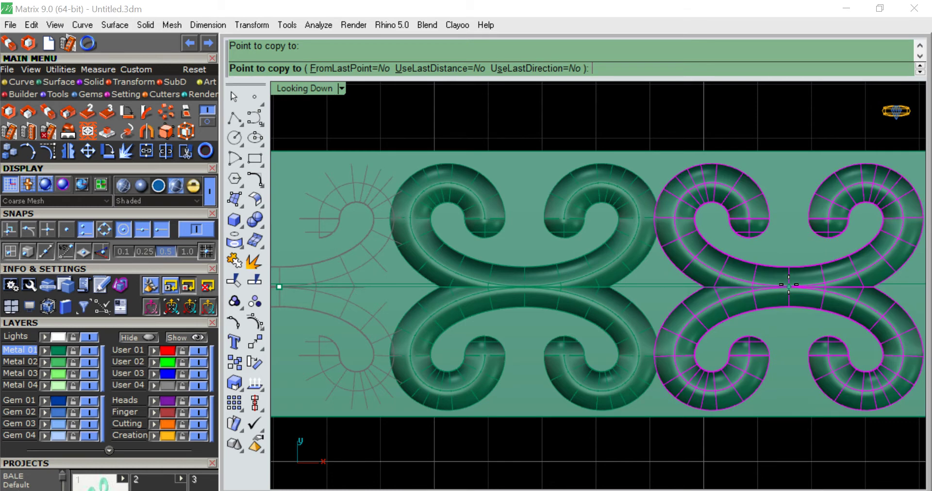
right_click_drag(699, 264, 605, 260)
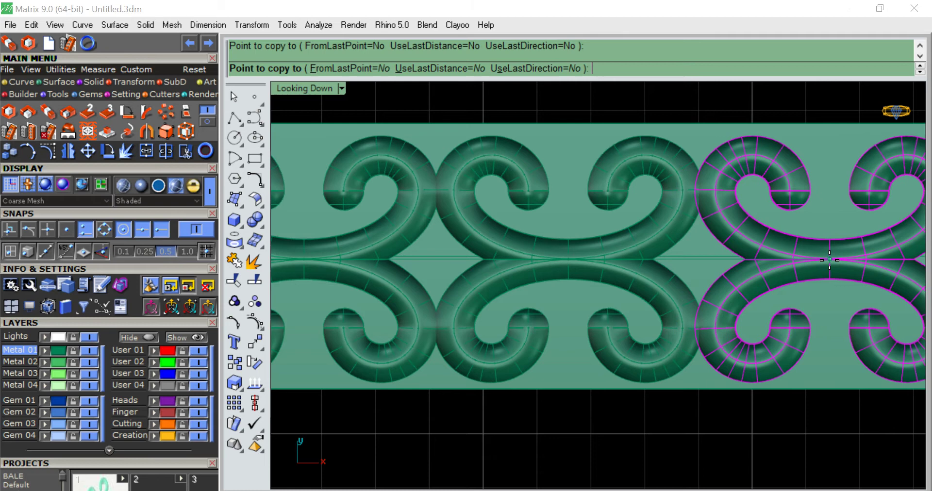
right_click_drag(679, 271, 694, 257)
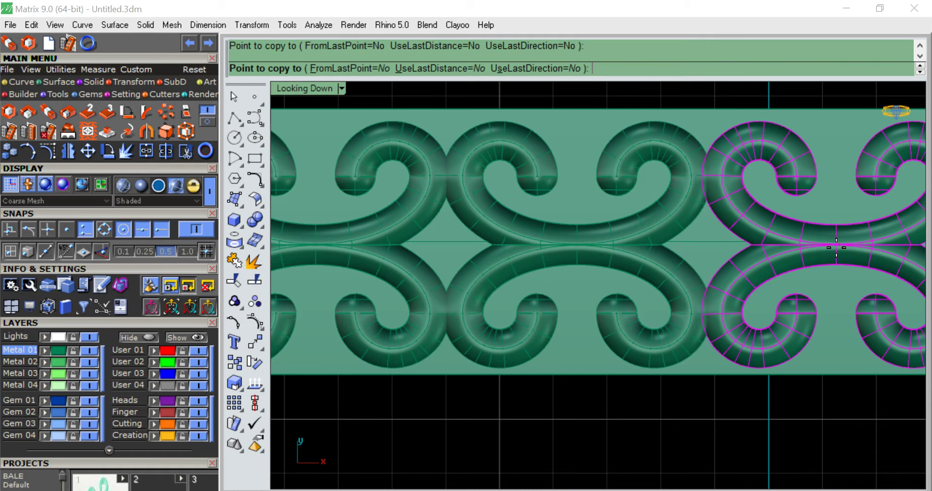
right_click_drag(776, 247, 590, 240)
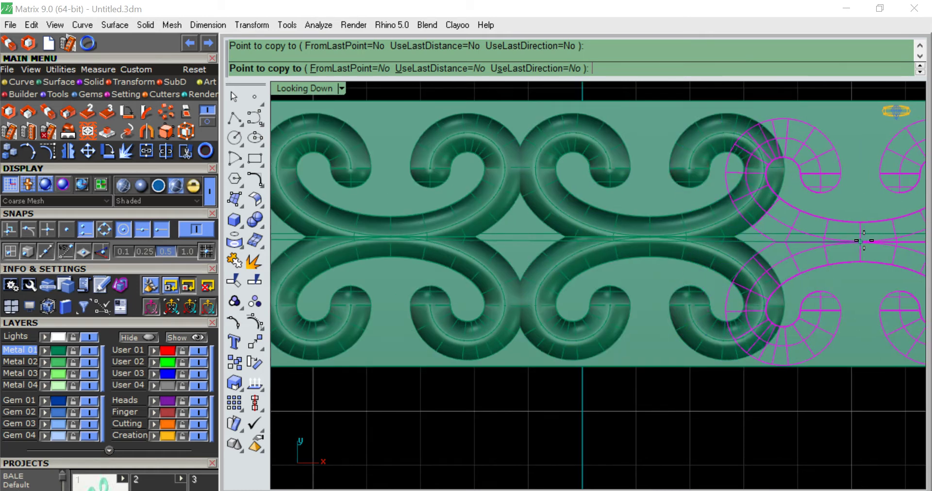
right_click_drag(806, 240, 685, 242)
left_click(638, 228)
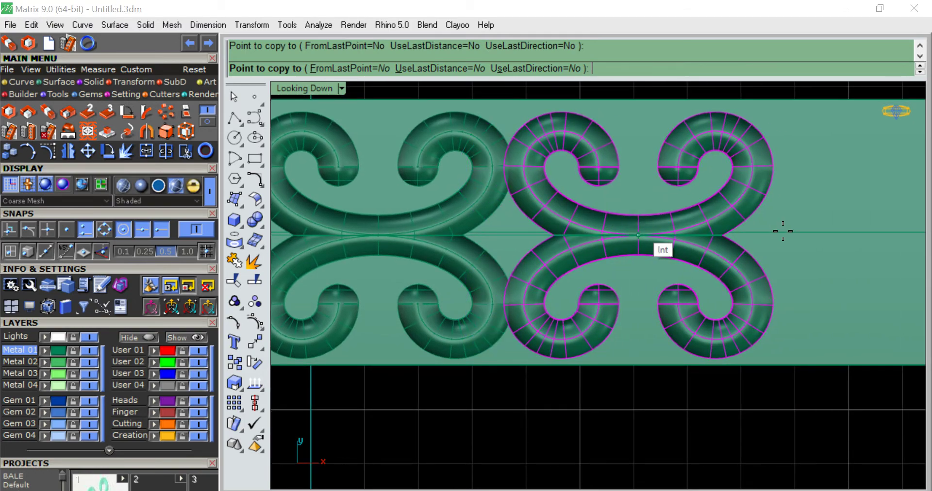
right_click_drag(697, 228, 448, 220)
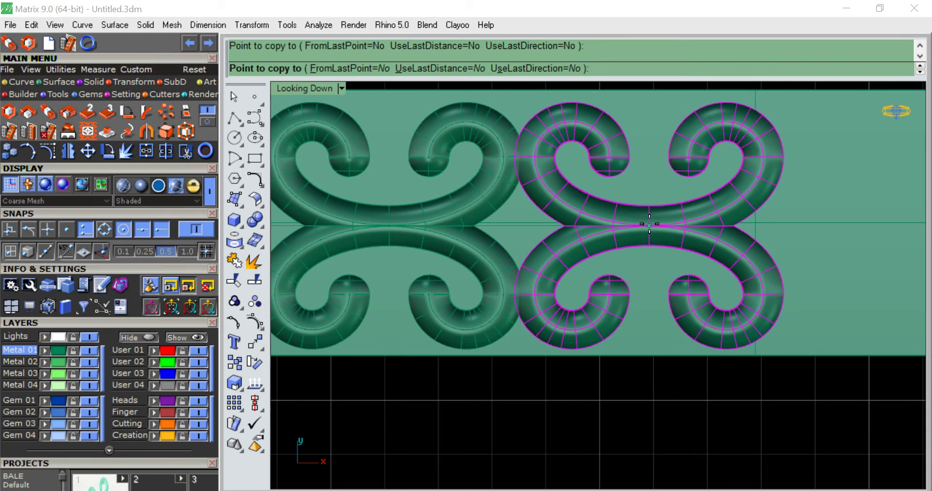
mouse_move(770, 229)
right_mouse_down()
mouse_move(550, 219)
mouse_move(546, 230)
right_mouse_up()
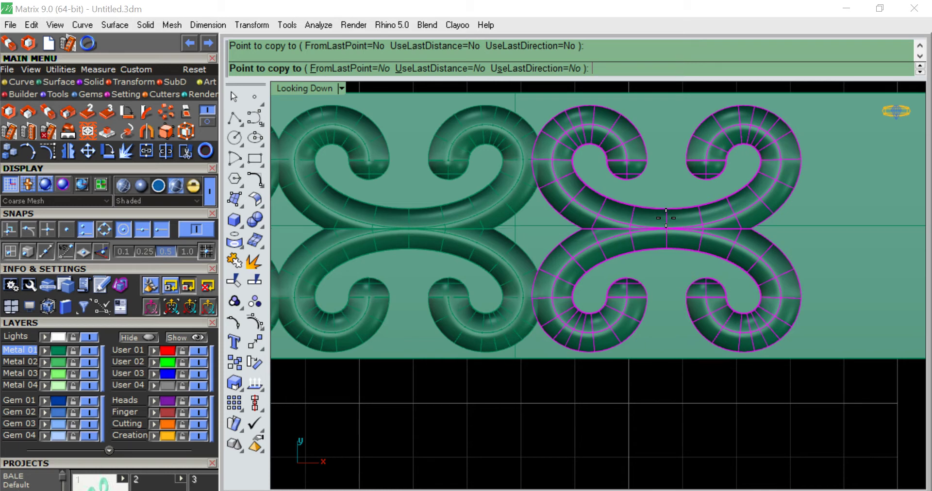
Place four more scroll copies end to end at the pattern's right end.
right_click_drag(772, 226, 566, 214)
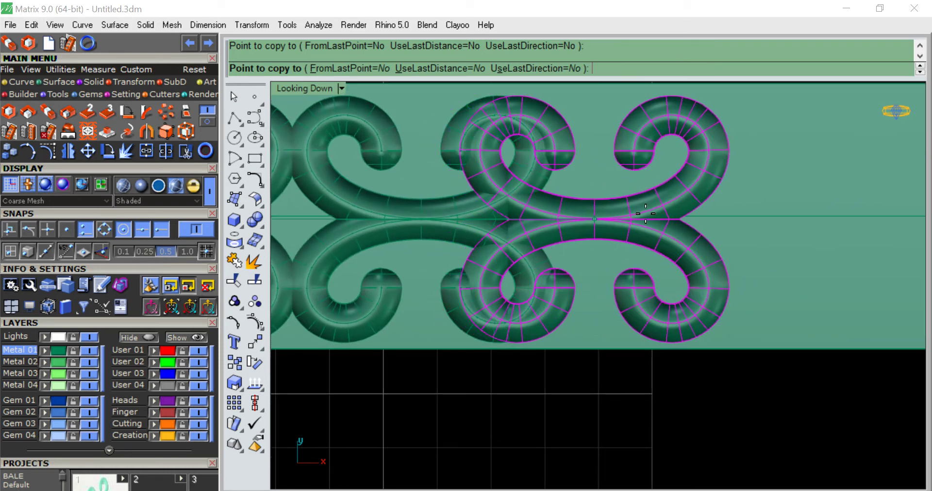
left_click(684, 214)
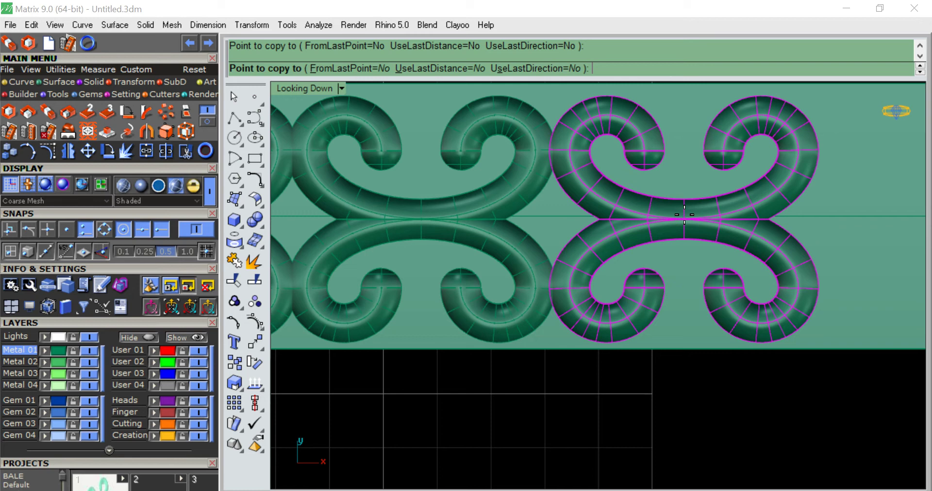
right_click_drag(801, 218, 461, 218)
left_click(629, 217)
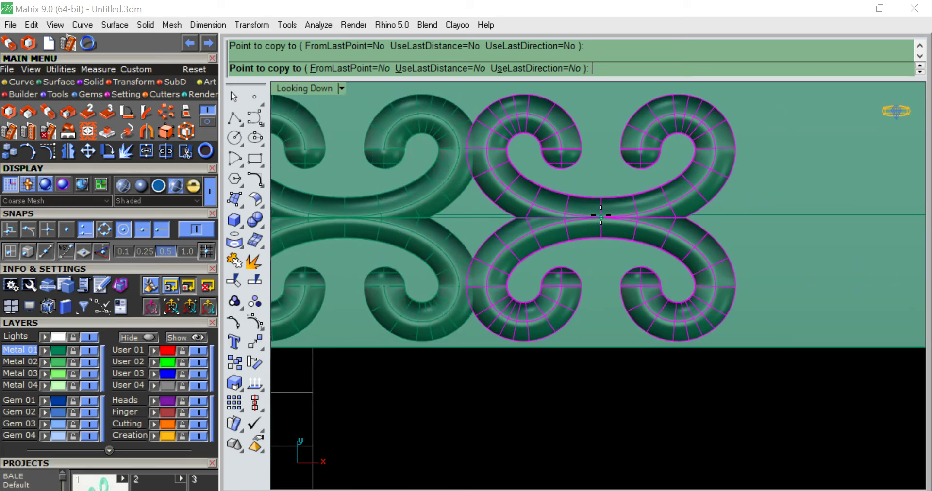
left_click(717, 215)
right_click_drag(718, 222, 520, 218)
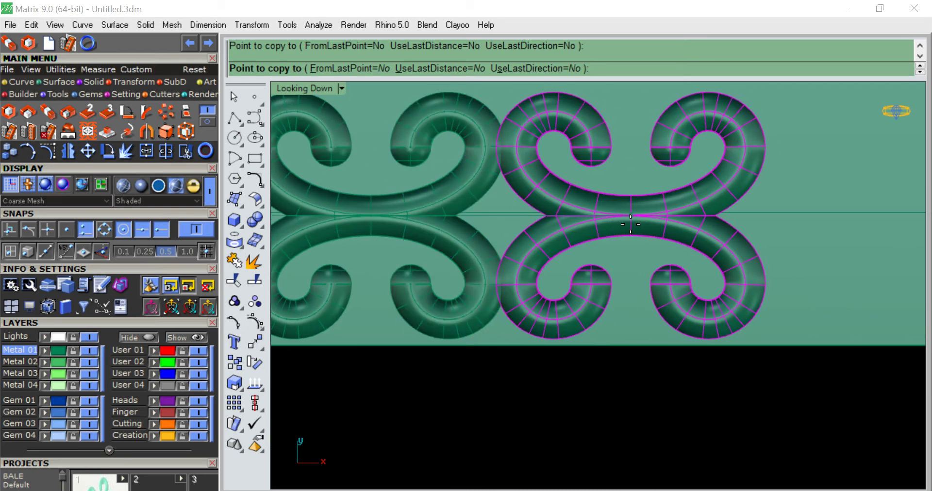
left_click(631, 224)
Add the final copies just past the strip's right end and end the Copy command.
right_click_drag(828, 229, 603, 229)
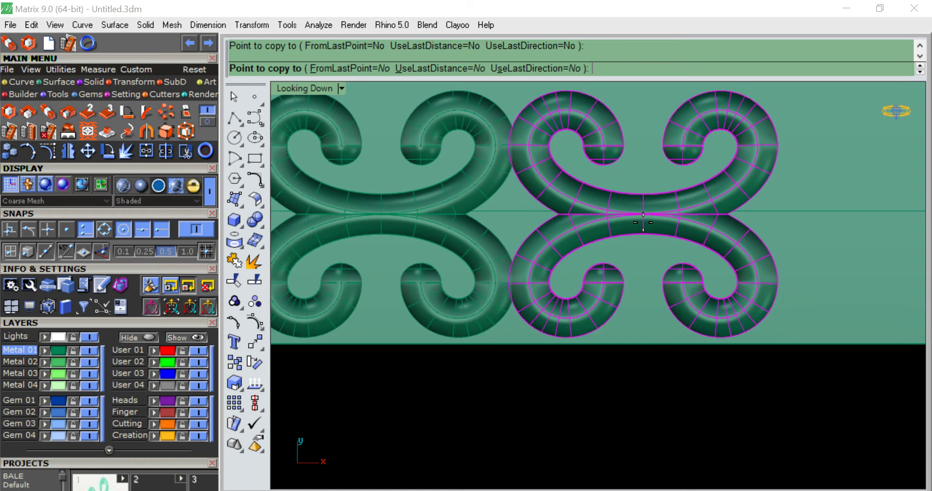
left_click(643, 222)
right_click_drag(801, 223, 618, 223)
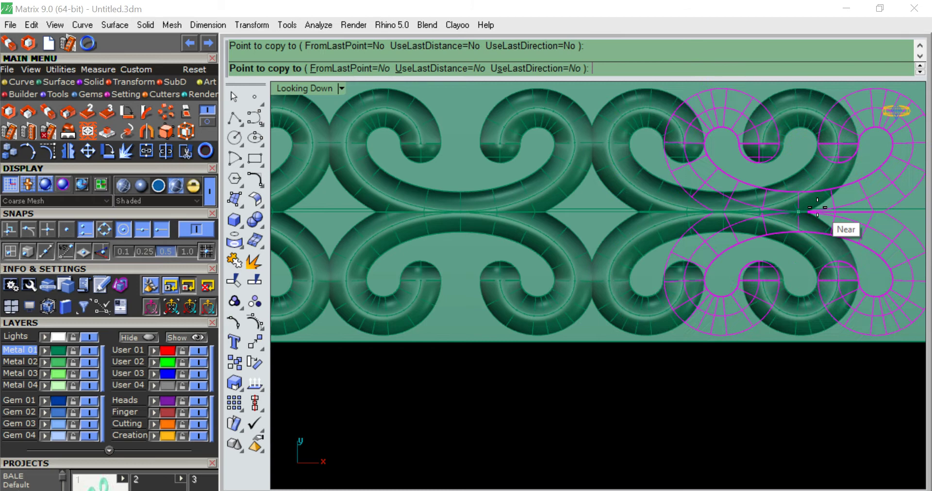
scroll(632, 208, "down", 2)
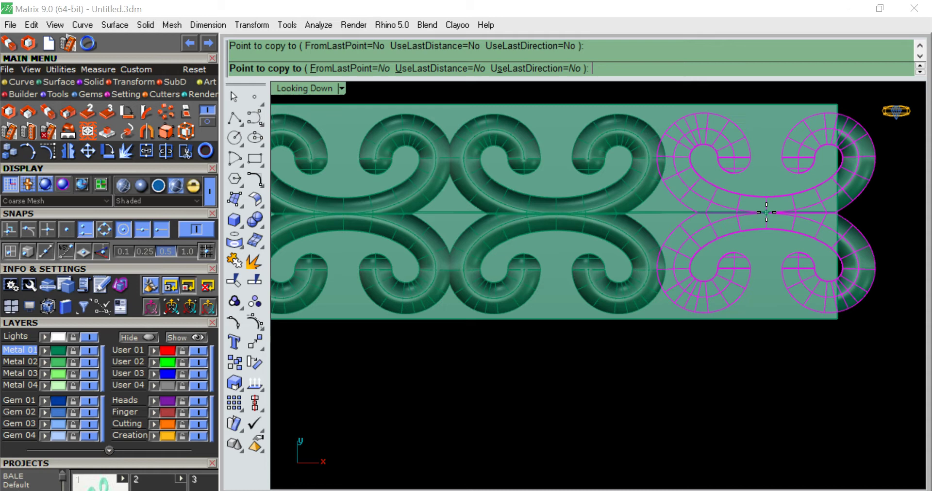
left_click(766, 212)
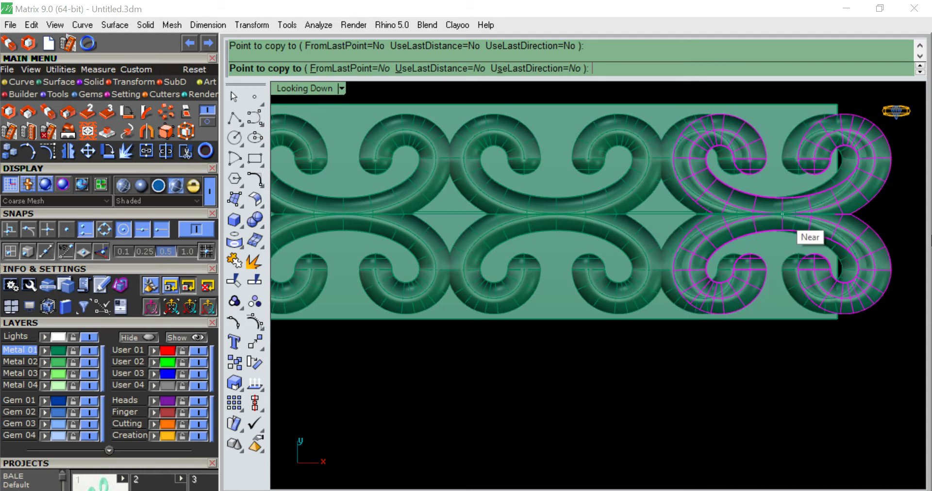
right_click(921, 246)
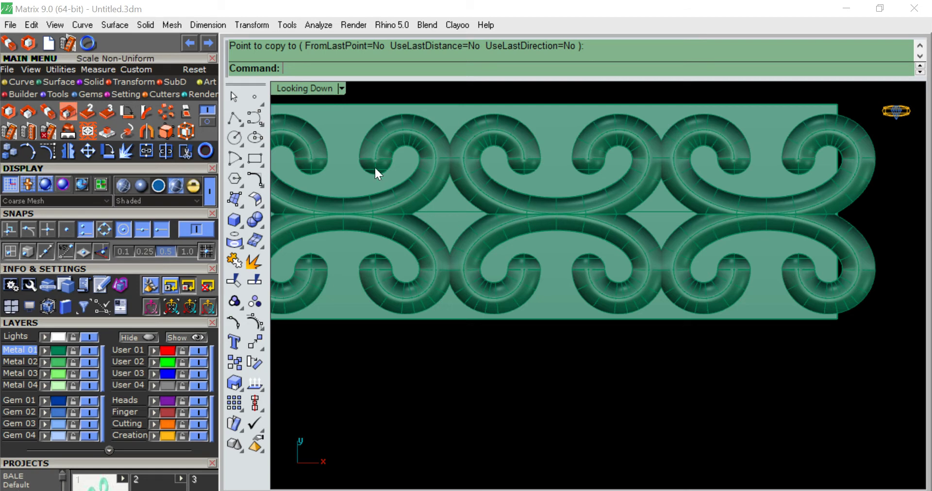
scroll(825, 217, "down", 2)
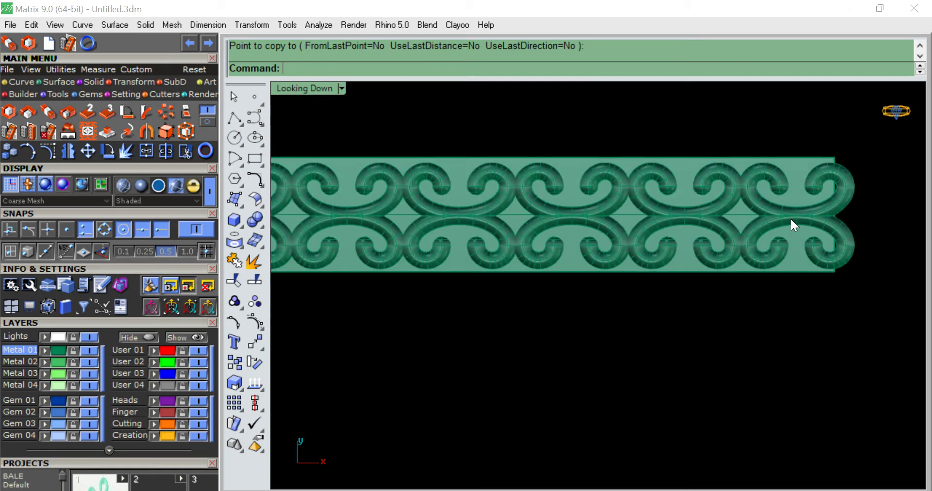
scroll(789, 218, "down", 1)
scroll(731, 219, "down", 1)
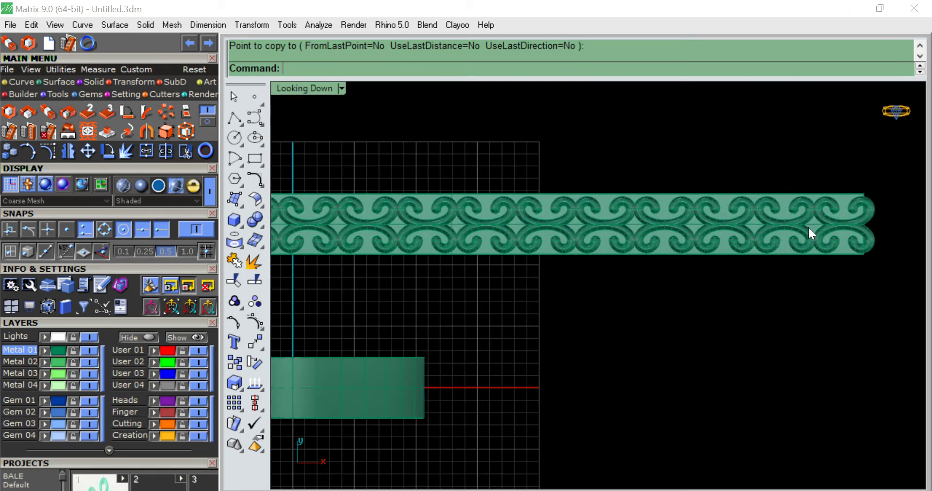
scroll(807, 226, "down", 1)
right_click_drag(727, 228, 740, 257)
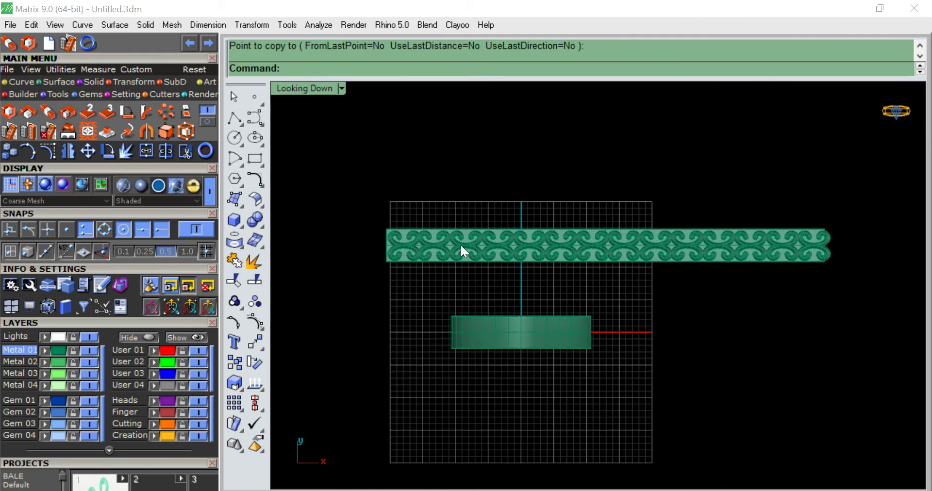
scroll(444, 244, "up", 2)
scroll(444, 243, "up", 1)
scroll(444, 244, "up", 1)
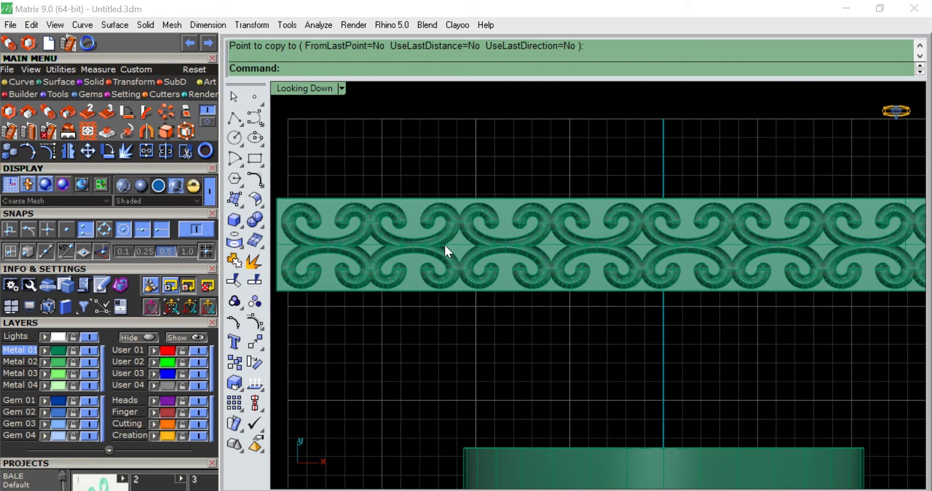
scroll(444, 244, "down", 3)
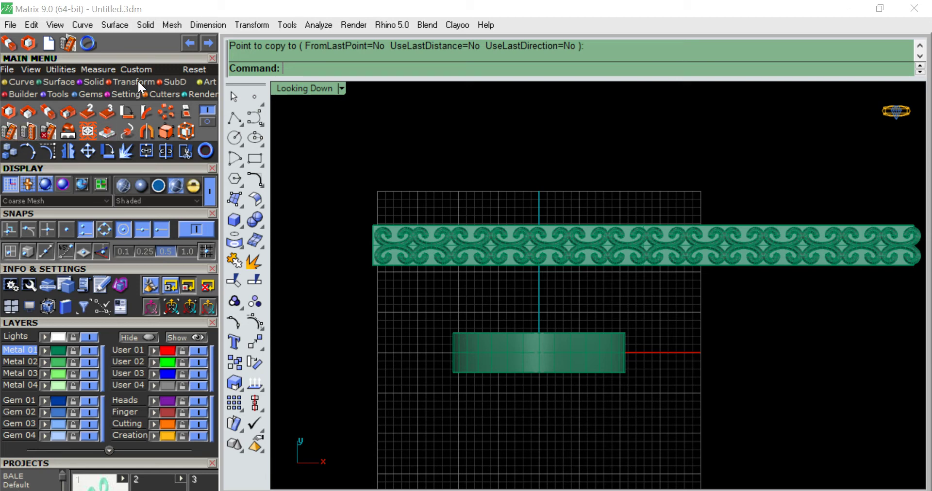
Smart Flow the scroll band as base surface onto the ring band as destination.
left_click(7, 136)
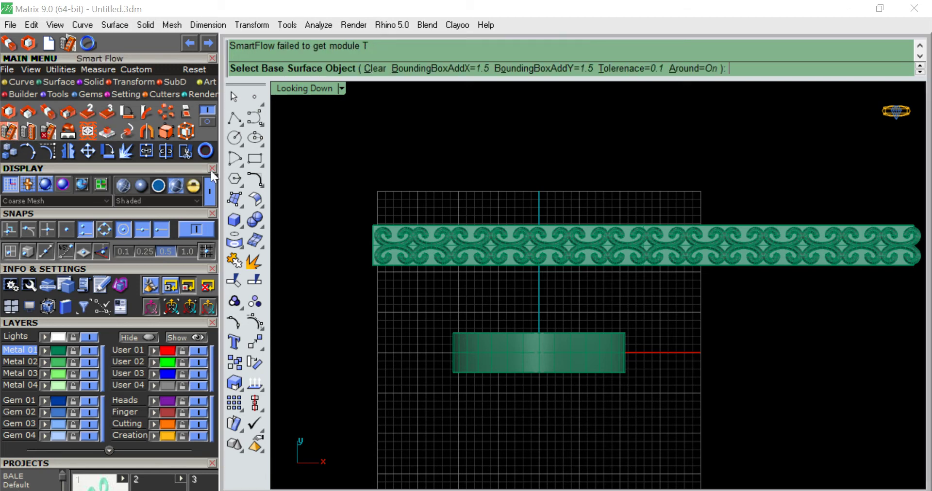
scroll(382, 251, "up", 2)
scroll(382, 255, "up", 1)
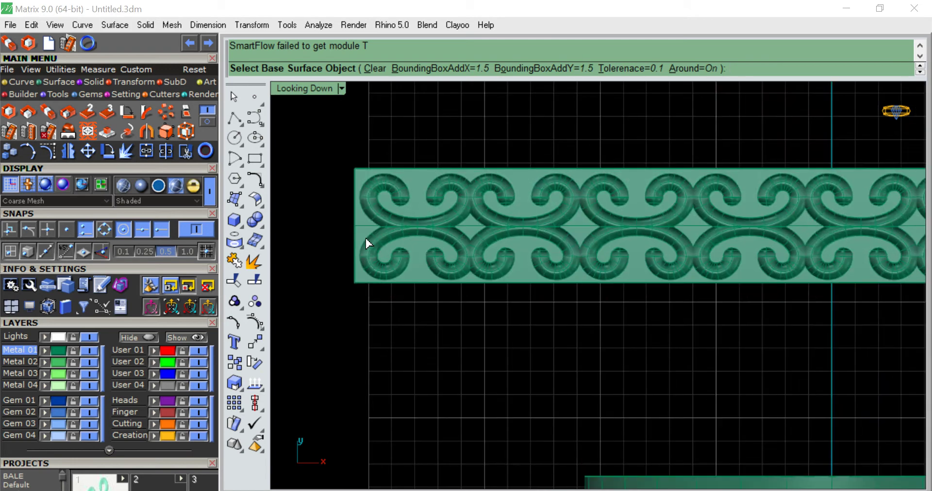
left_click(356, 226)
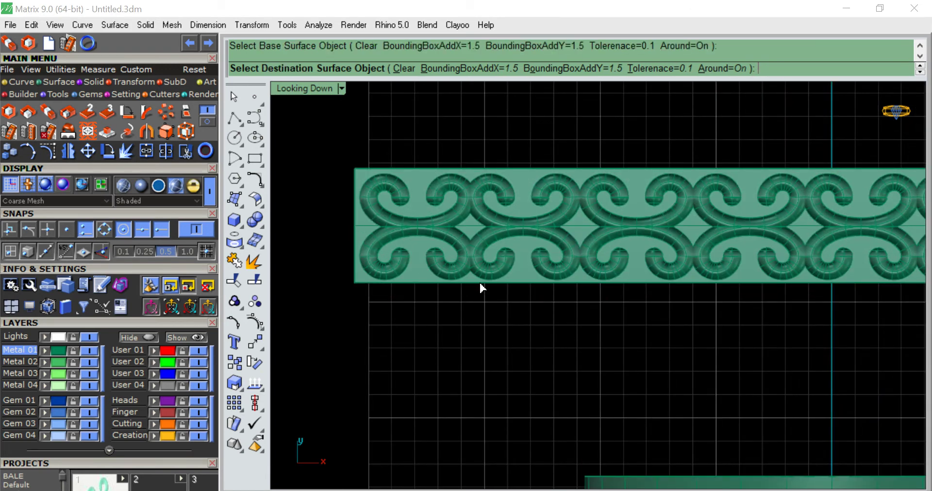
scroll(479, 281, "down", 3)
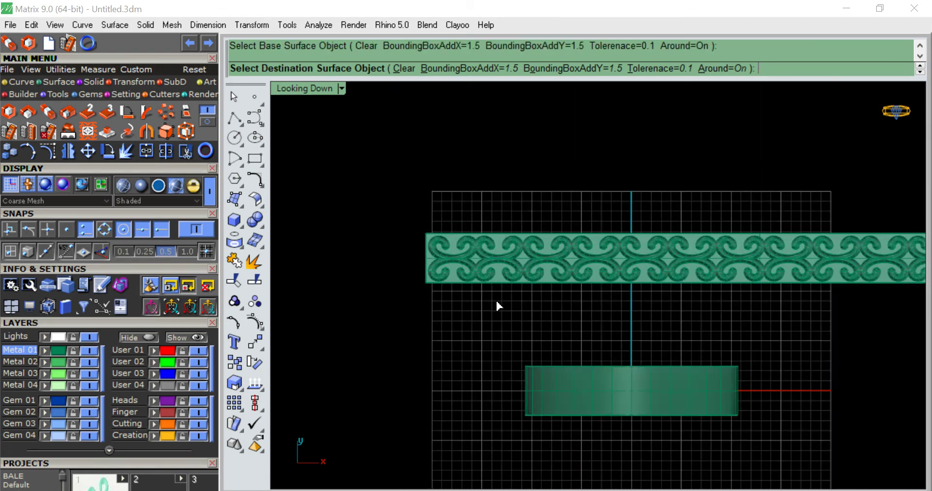
left_click(579, 386)
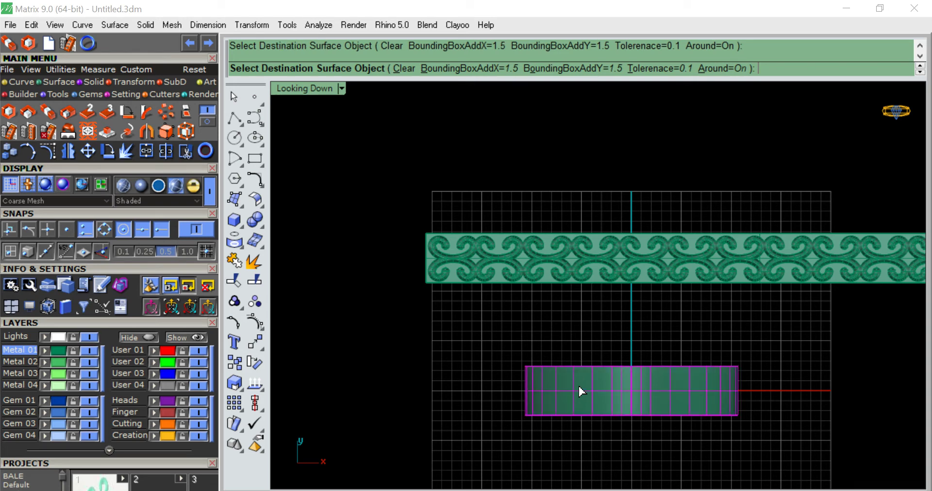
key("Return")
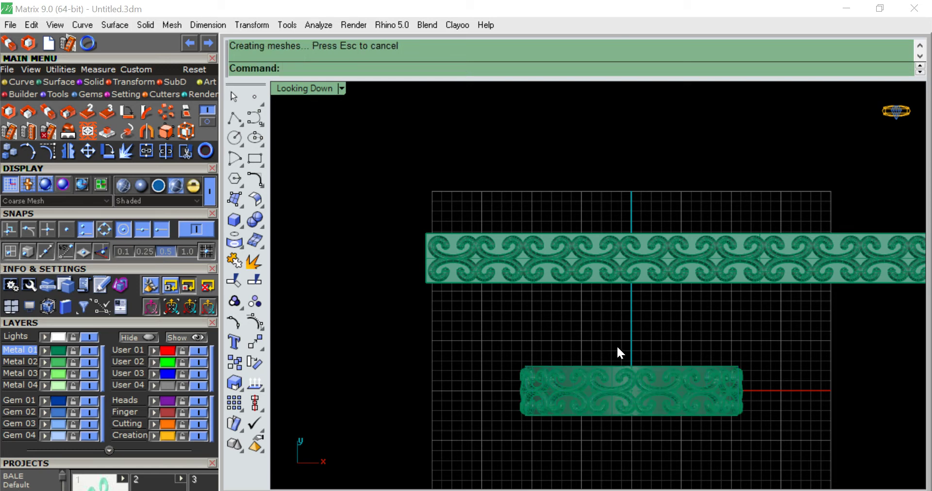
Enlarge the Perspective view and zoom in on the scroll pattern flowed around the ring.
right_click_drag(611, 308, 560, 234)
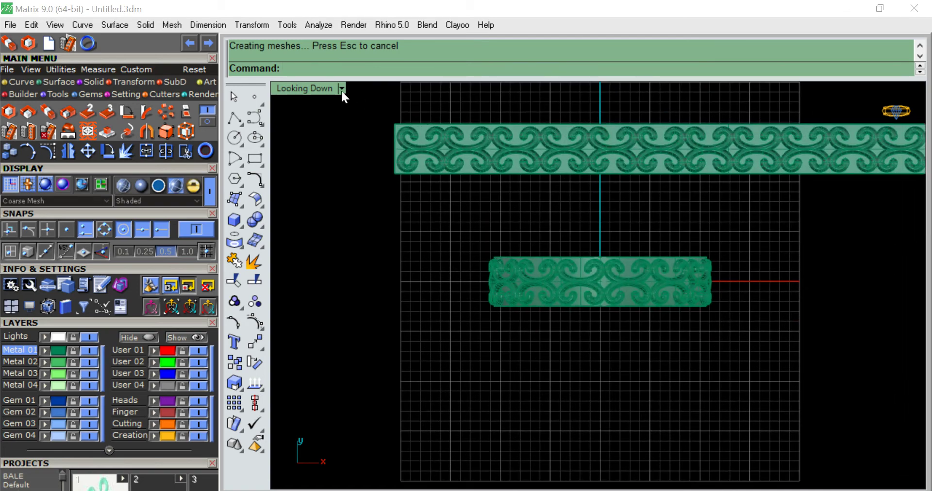
double_click(298, 89)
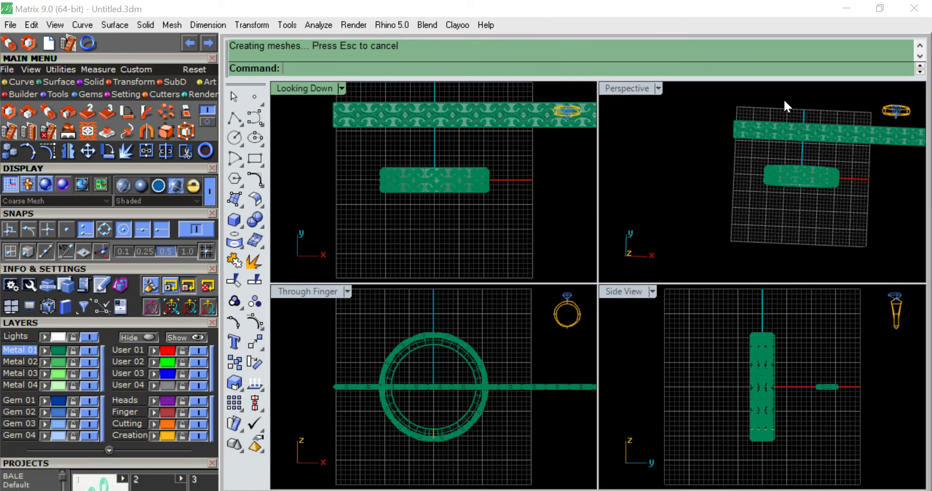
double_click(625, 86)
right_click_drag(780, 219, 692, 242)
scroll(691, 244, "up", 3)
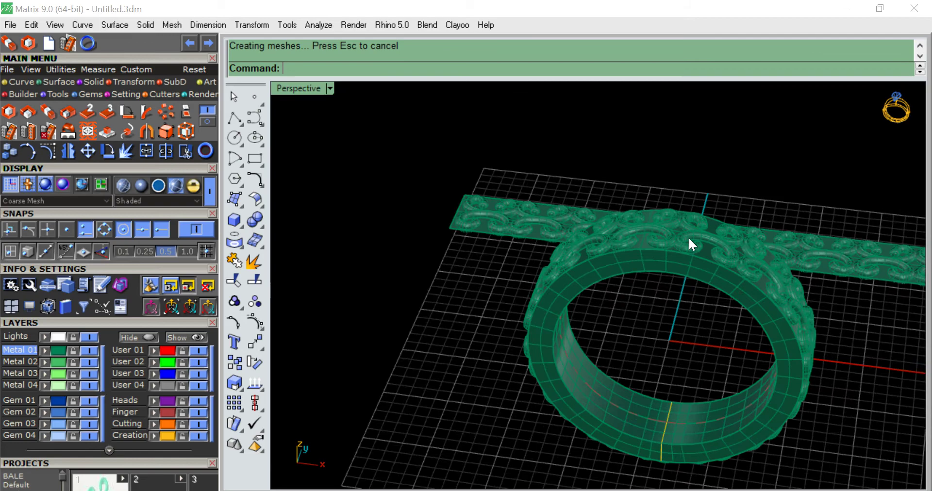
scroll(688, 237, "up", 3)
scroll(688, 240, "up", 3)
mouse_move(709, 320)
right_mouse_down()
mouse_move(723, 266)
mouse_move(722, 302)
right_mouse_up()
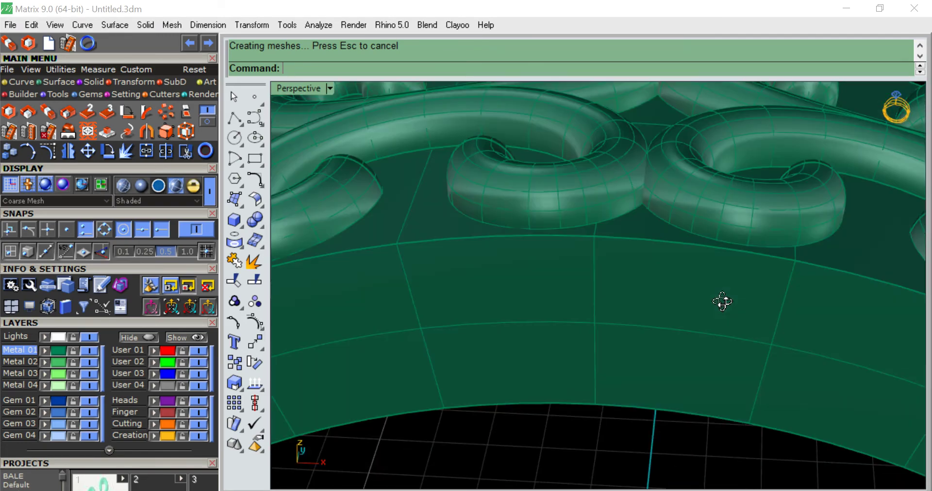
scroll(692, 297, "down", 3)
scroll(668, 299, "down", 2)
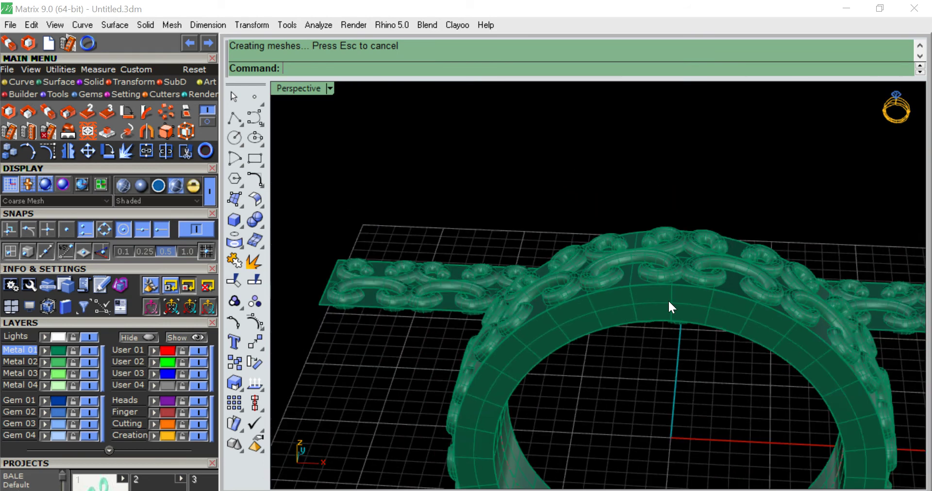
Select the plain ring band and its inner wall, then Join them.
left_click(668, 307)
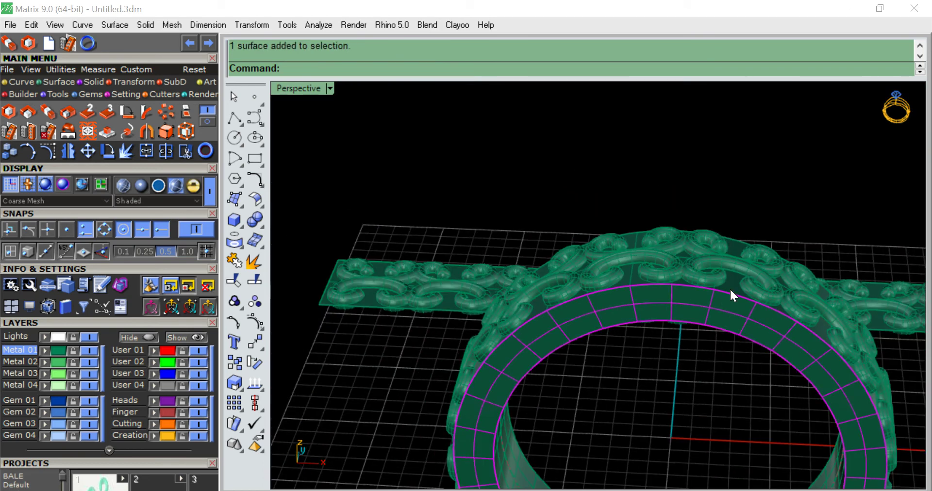
left_click(668, 255)
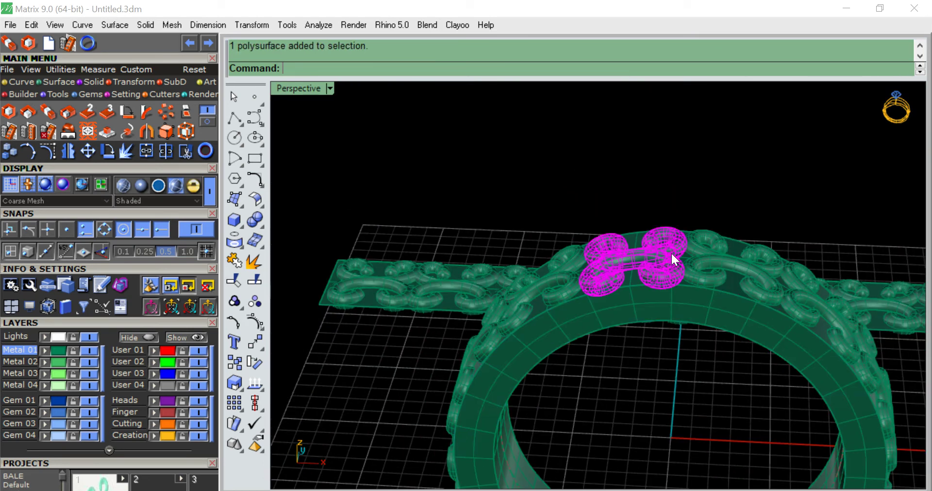
left_click(681, 355)
left_click(560, 345)
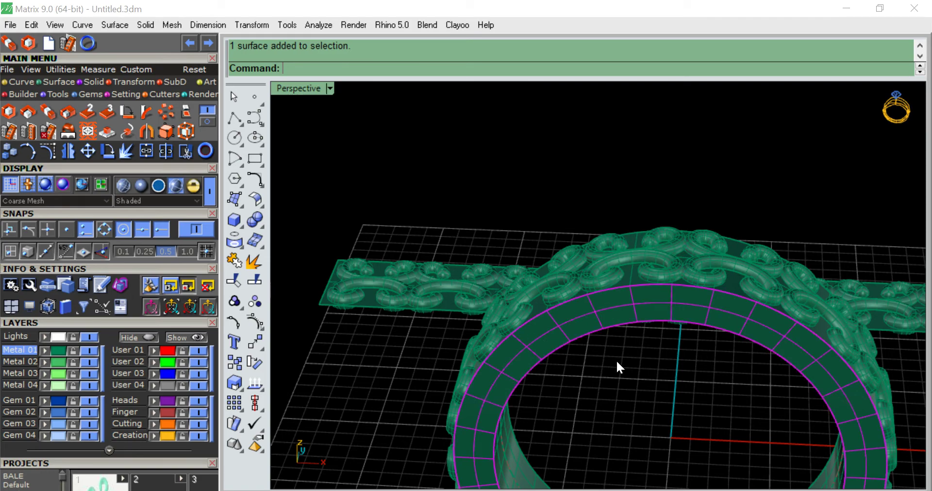
mouse_move(616, 364)
right_mouse_down()
mouse_move(610, 305)
mouse_move(566, 294)
mouse_move(609, 322)
mouse_move(650, 91)
mouse_move(729, 155)
right_mouse_up()
left_click(544, 285, "shift")
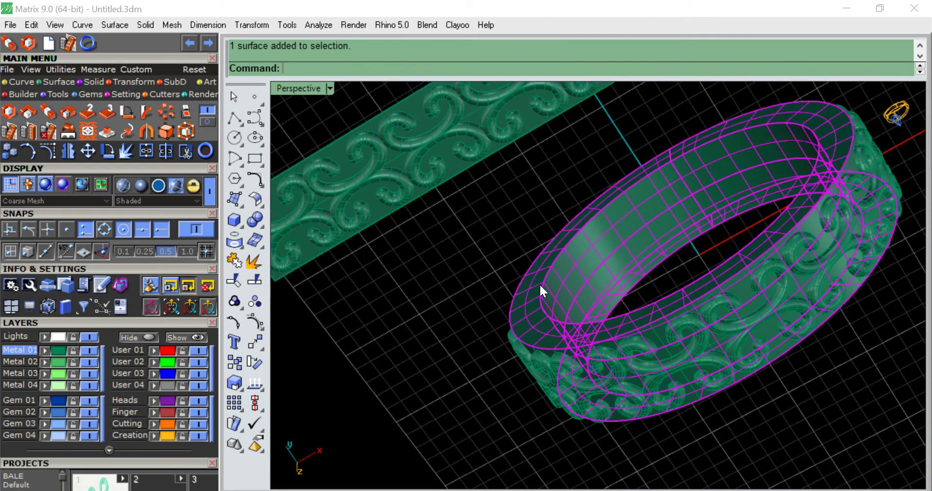
mouse_move(610, 251)
right_mouse_down()
mouse_move(580, 158)
mouse_move(723, 451)
right_mouse_up()
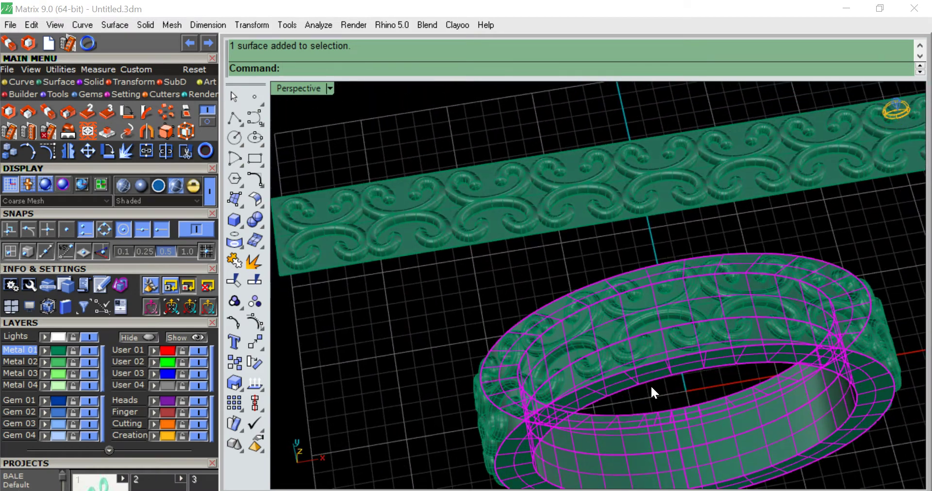
mouse_move(650, 389)
right_mouse_down()
mouse_move(650, 306)
mouse_move(765, 218)
mouse_move(753, 258)
right_mouse_up()
scroll(688, 261, "up", 3)
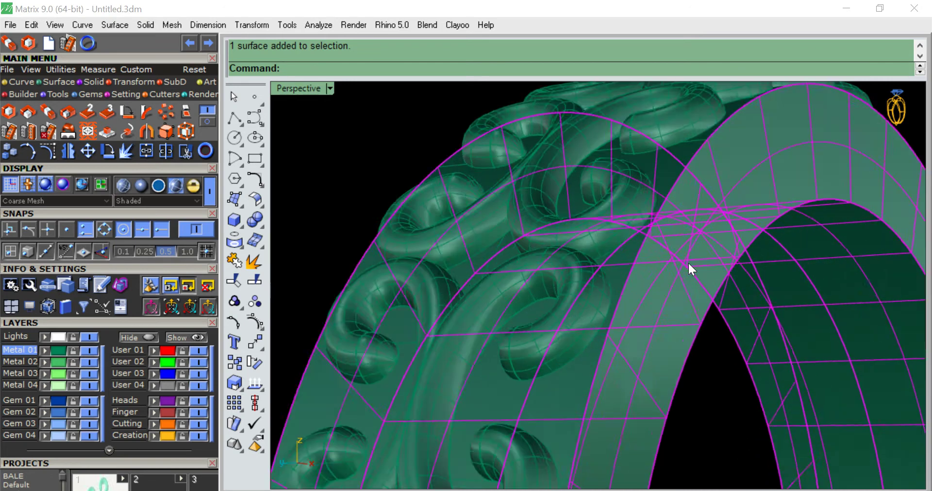
scroll(651, 266, "up", 3)
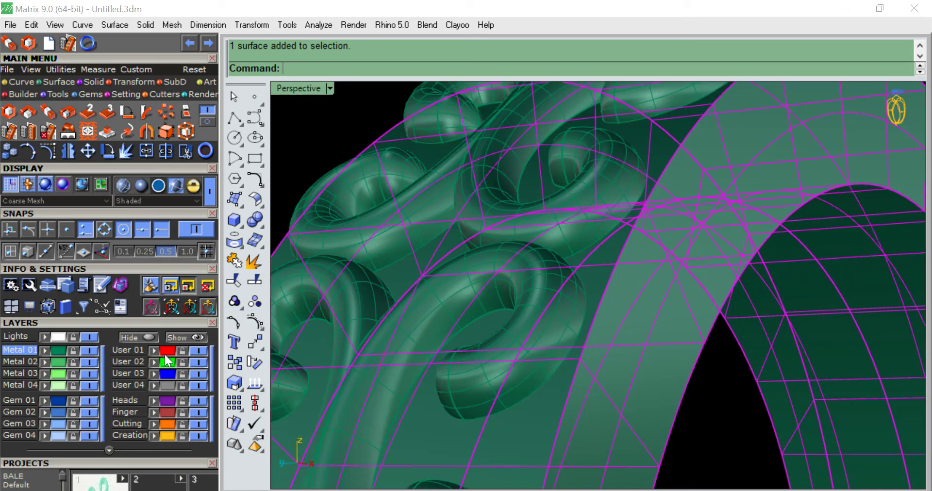
type("J")
type("oin")
key("Return")
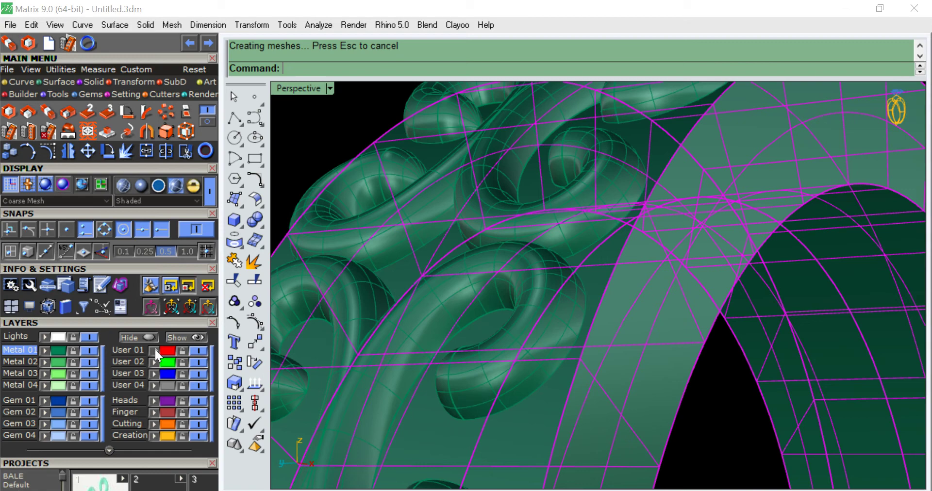
Hide the plain band's User 01 layer and orbit to view ring and strip.
left_click(194, 351)
scroll(531, 293, "down", 3)
scroll(531, 301, "down", 2)
scroll(531, 300, "down", 2)
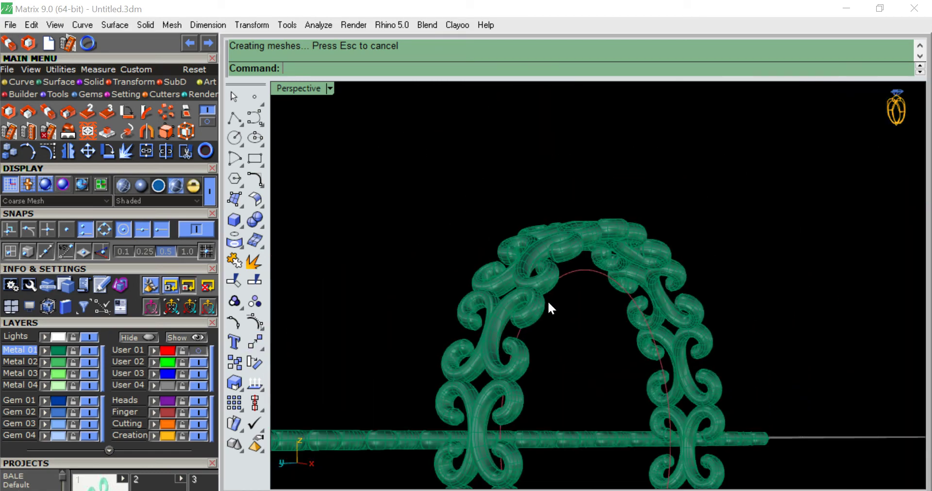
mouse_move(631, 307)
right_mouse_down()
mouse_move(717, 313)
mouse_move(697, 416)
right_mouse_up()
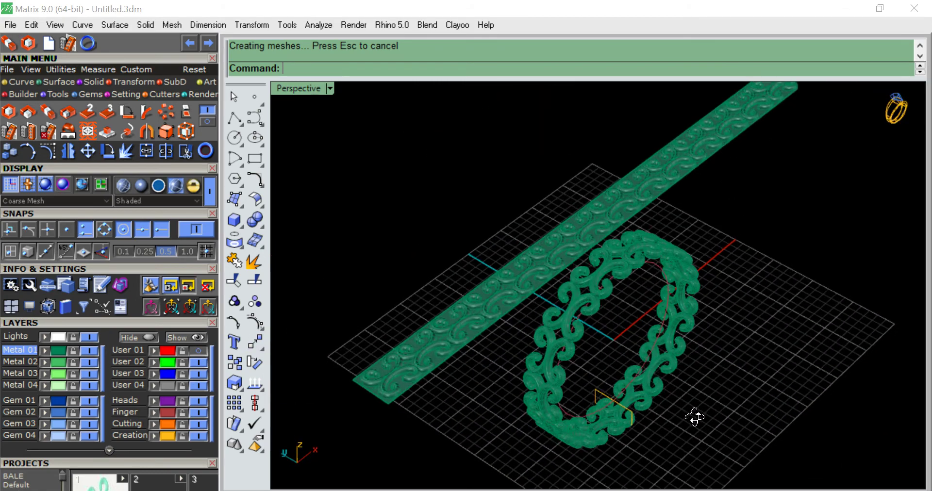
right_click_drag(682, 289, 682, 229)
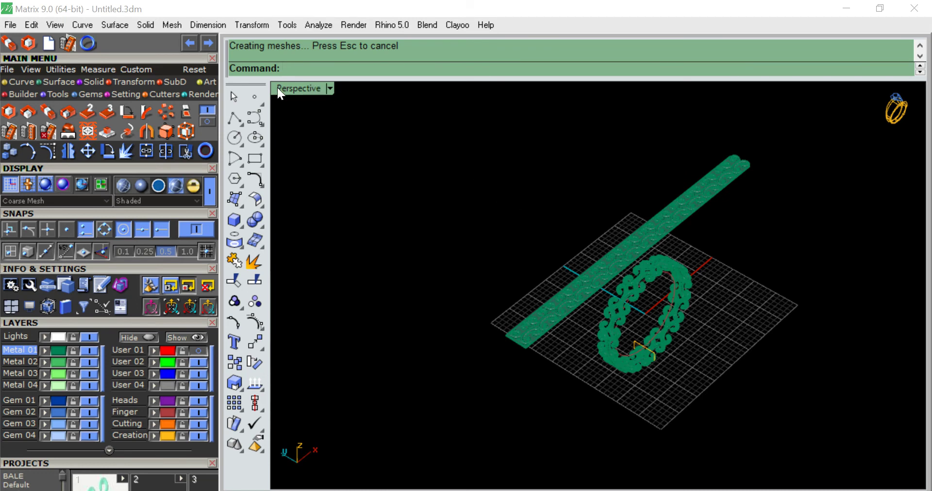
In the four-view layout, window-select the long straight scroll strip and delete it.
double_click(300, 86)
scroll(424, 135, "down", 2)
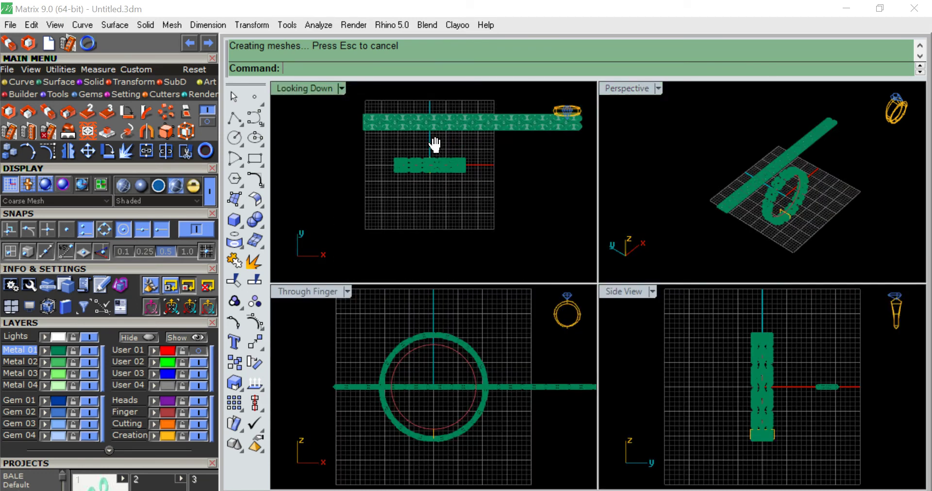
right_click_drag(423, 135, 394, 196)
left_click_drag(293, 155, 559, 214)
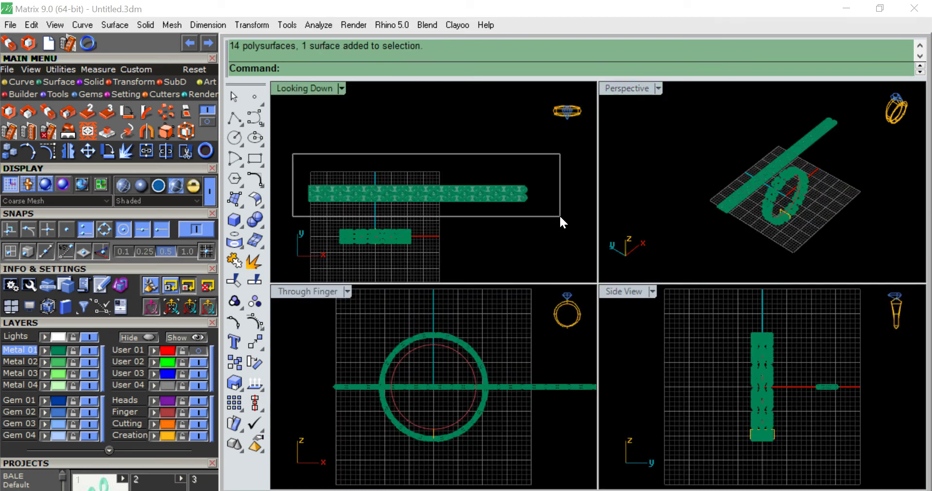
type("Delete")
key("Return")
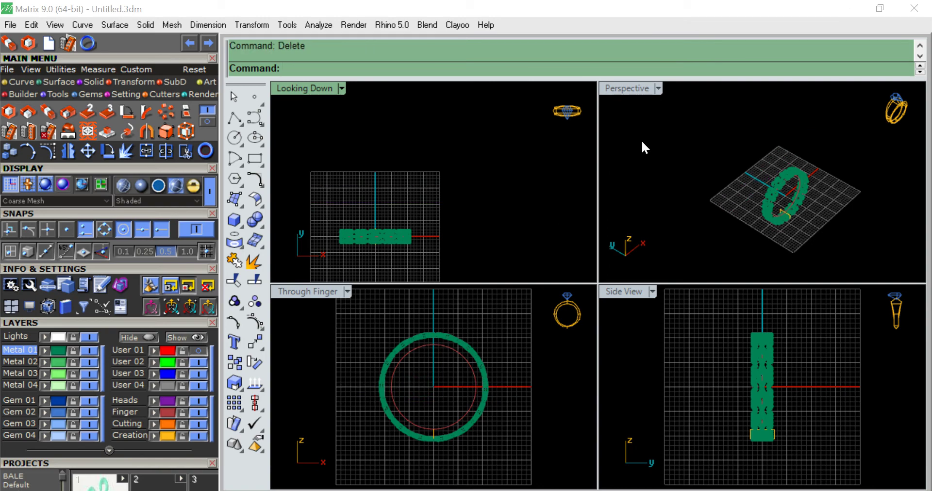
Maximize the Perspective view and orbit around the remaining scroll ring.
double_click(636, 92)
scroll(674, 291, "up", 3)
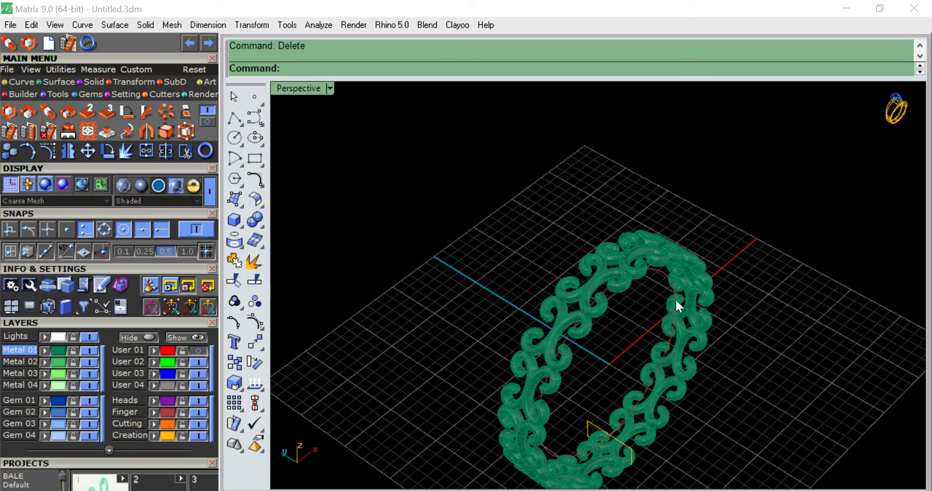
mouse_move(718, 363)
right_mouse_down()
mouse_move(625, 375)
mouse_move(599, 215)
right_mouse_up()
scroll(597, 216, "up", 3)
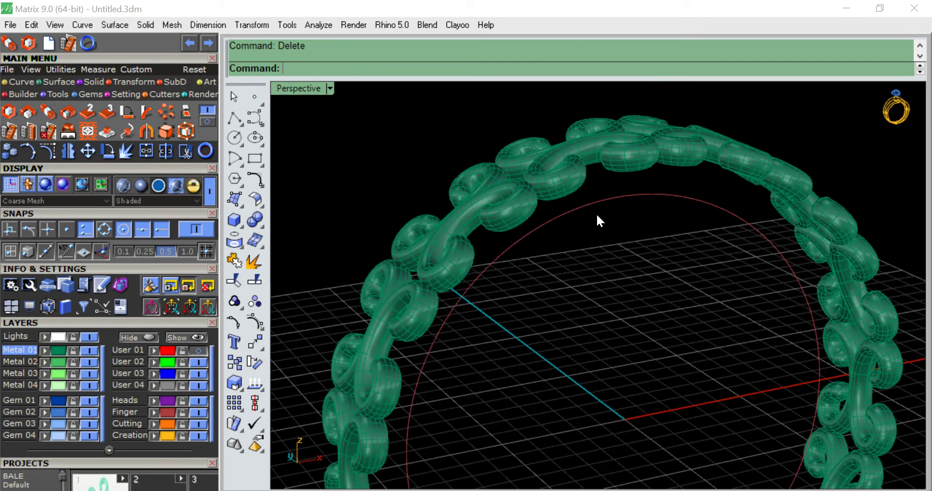
scroll(597, 215, "up", 2)
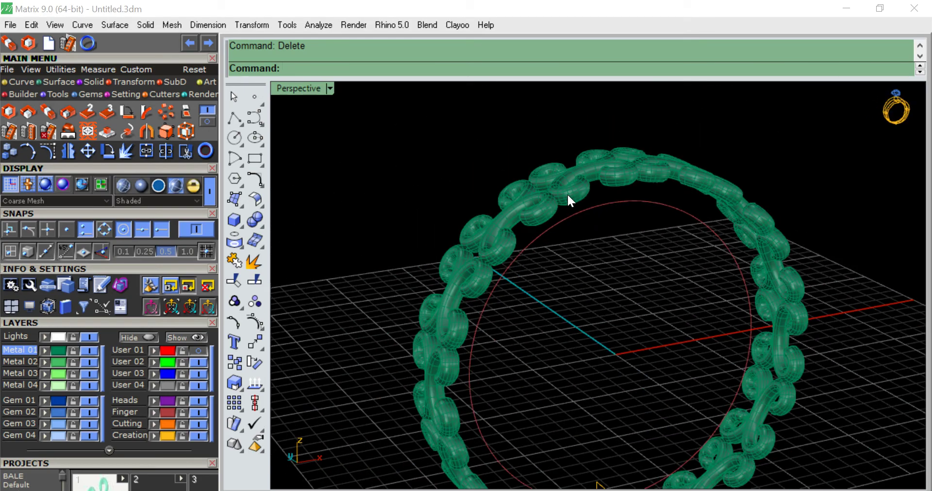
Select the 14 Metal 01 scroll pieces, BooleanUnion them, and pick the ring to confirm.
left_click(60, 351)
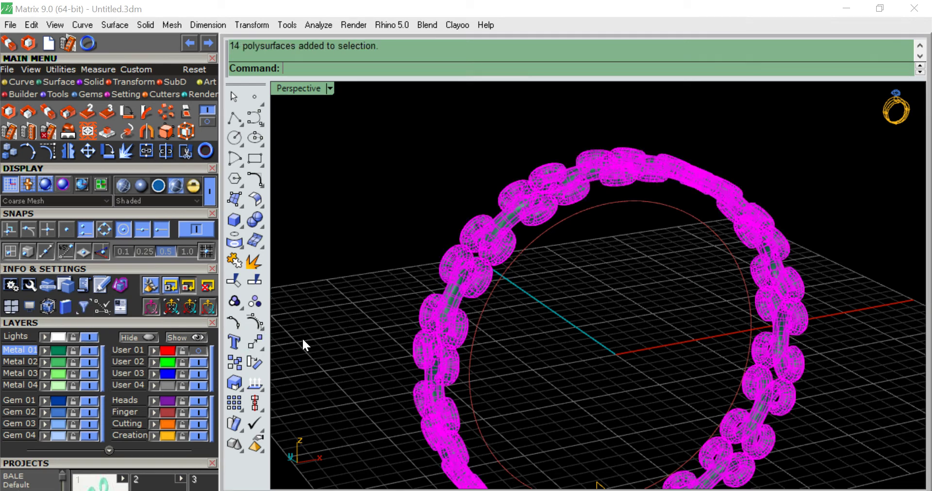
type("BooleanUnion")
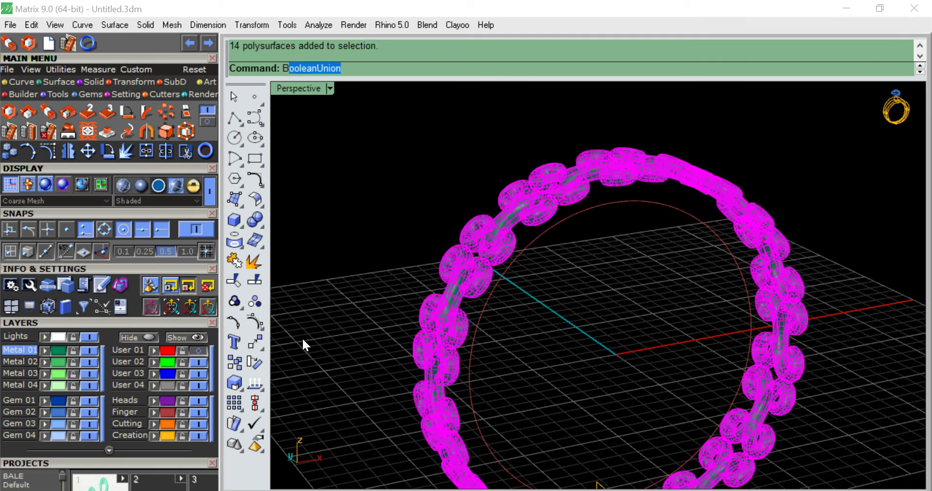
key("Return")
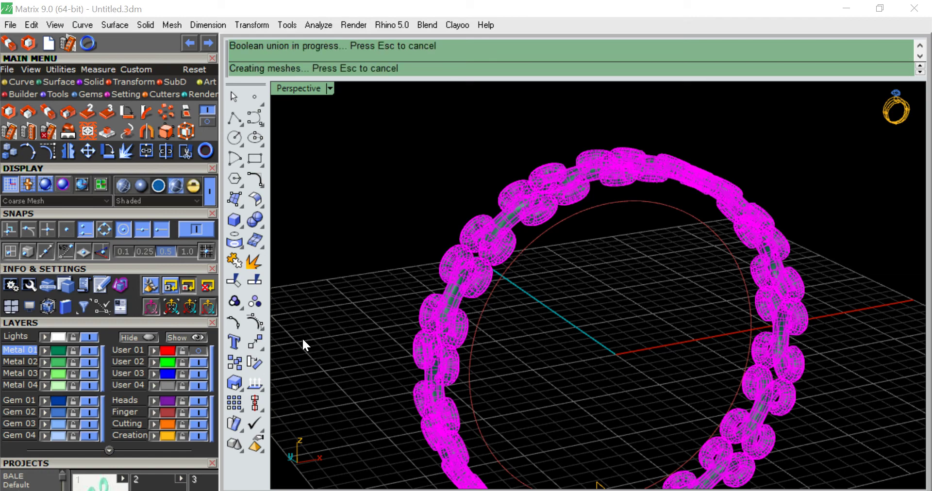
left_click(659, 170)
left_click(792, 150)
scroll(791, 150, "down", 3)
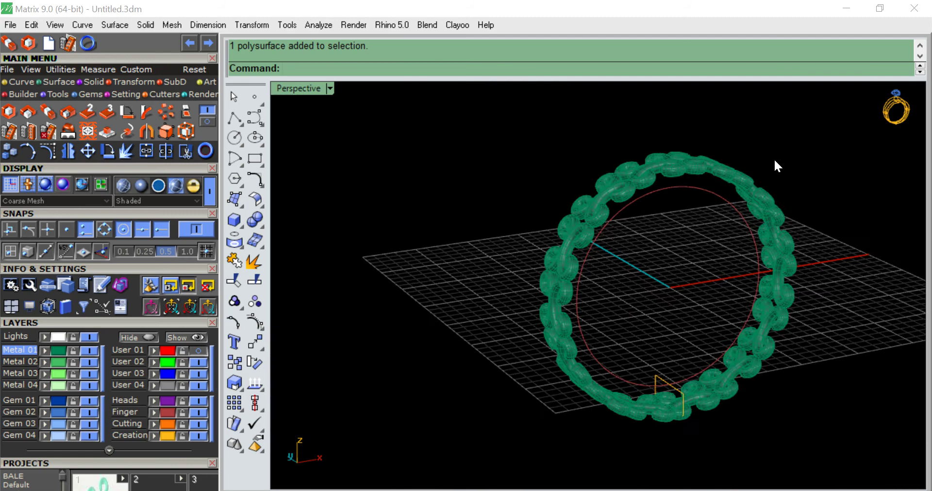
scroll(773, 158, "up", 2)
scroll(538, 212, "up", 5)
scroll(703, 234, "up", 3)
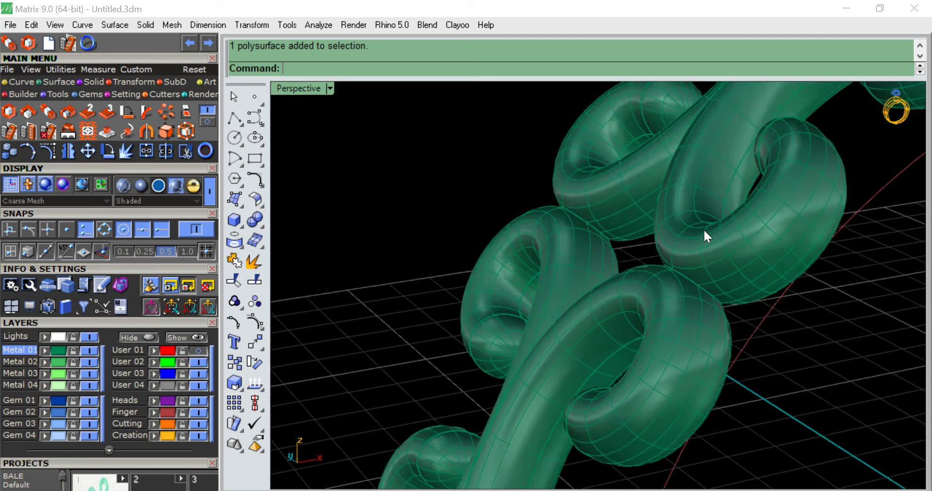
scroll(703, 239, "up", 3)
scroll(708, 253, "up", 2)
right_click_drag(717, 267, 735, 306, "shift")
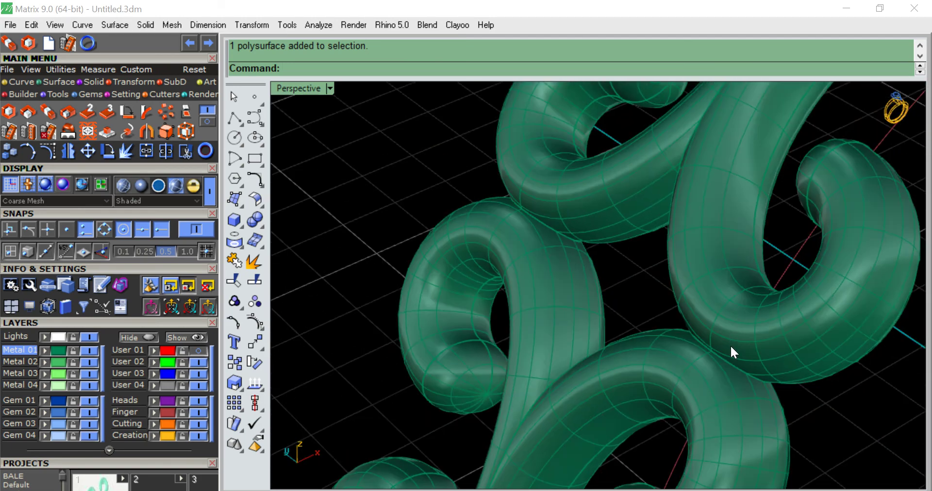
scroll(651, 254, "down", 3)
scroll(651, 254, "down", 3)
scroll(651, 254, "down", 2)
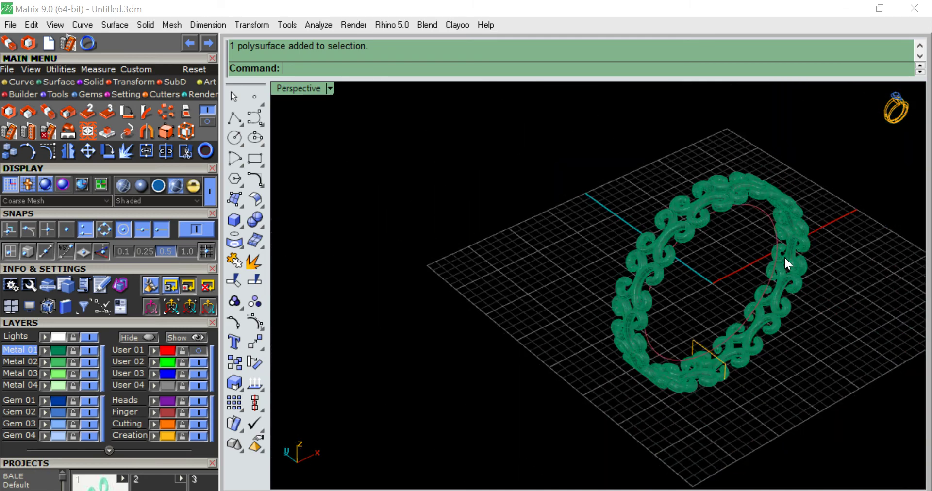
mouse_move(741, 287)
right_mouse_down("shift")
mouse_move(582, 292)
mouse_move(617, 225)
mouse_move(618, 253)
right_mouse_up("shift")
scroll(582, 293, "up", 2)
scroll(583, 292, "up", 3)
scroll(582, 292, "up", 2)
scroll(618, 226, "down", 3)
scroll(616, 241, "down", 2)
scroll(617, 252, "up", 2)
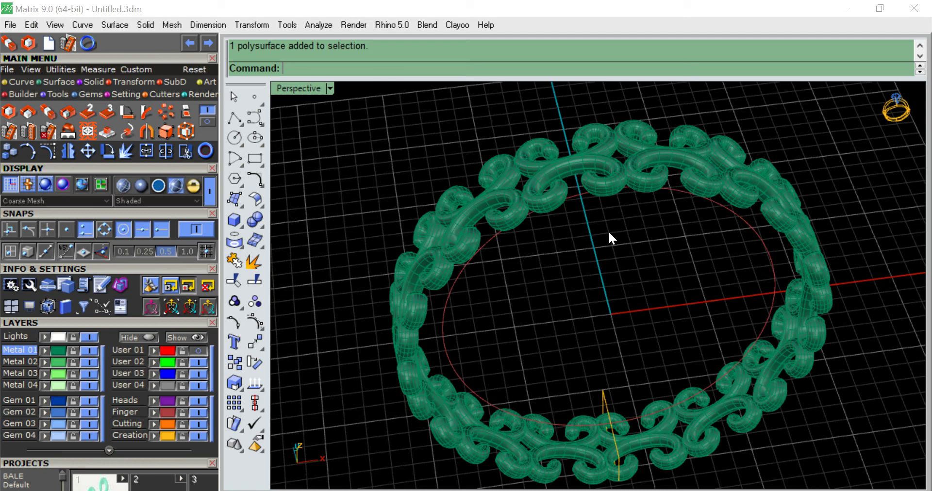
scroll(609, 233, "up", 3)
scroll(609, 234, "up", 3)
scroll(609, 233, "down", 4)
scroll(609, 233, "down", 1)
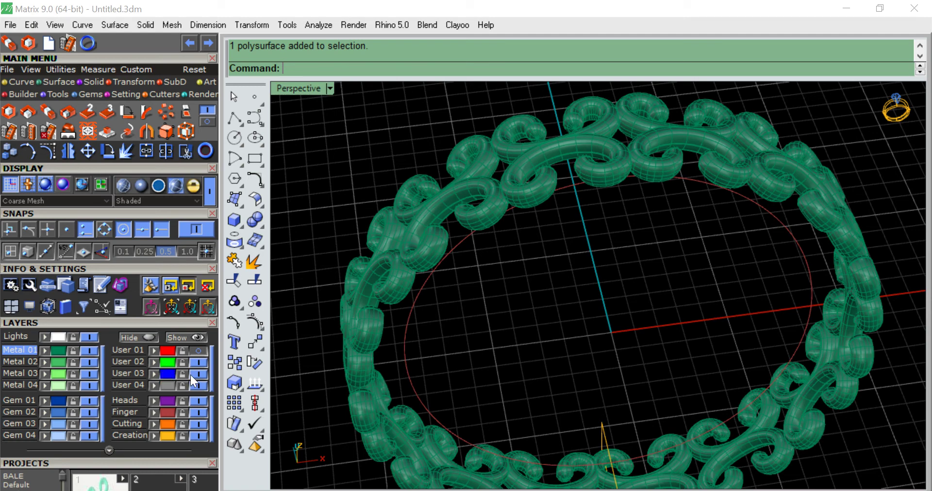
Move the unioned ring onto the blue User 03 layer and turn that layer on.
left_click(393, 286)
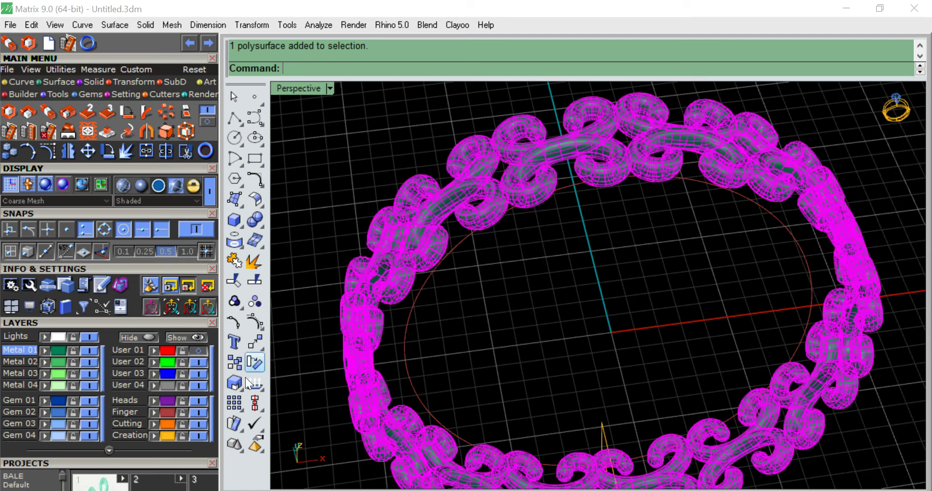
left_click(202, 374)
left_click(206, 375)
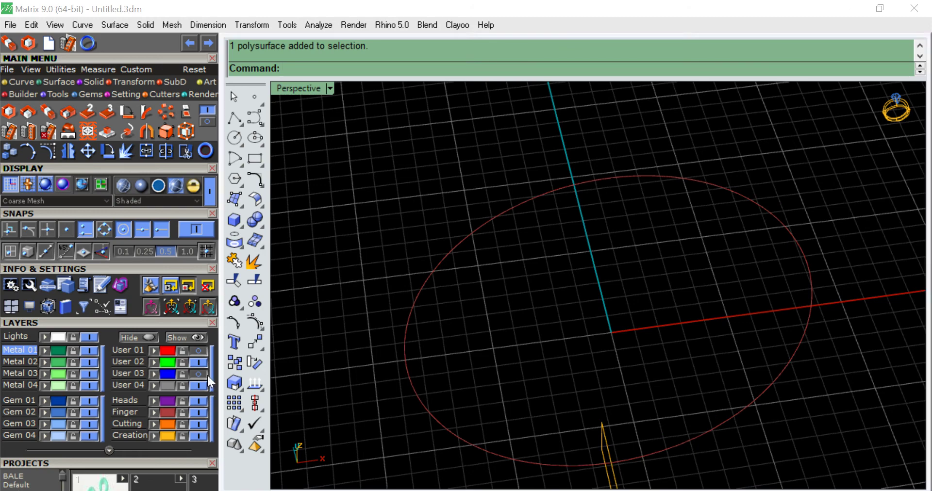
Orbit and zoom to inspect the blue scroll ring.
mouse_move(521, 298)
right_mouse_down()
mouse_move(566, 300)
mouse_move(619, 278)
right_mouse_up()
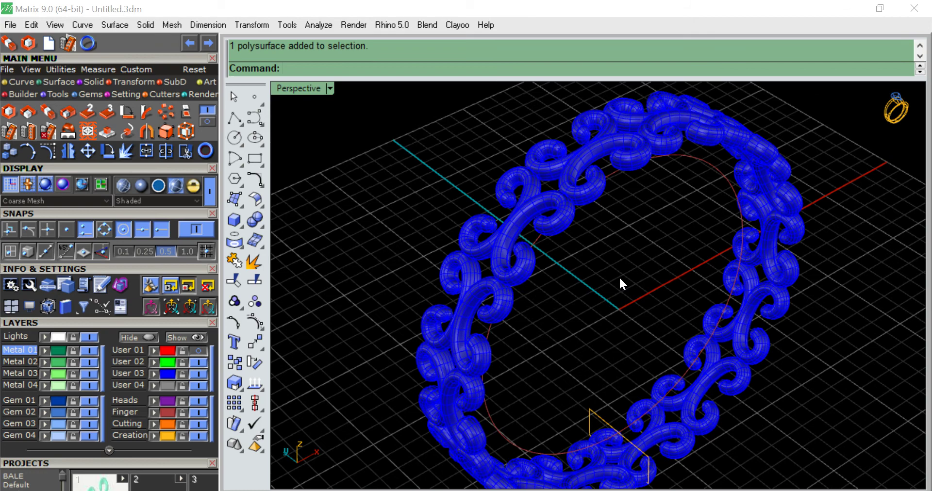
right_click(619, 276)
key("Escape")
scroll(565, 284, "down", 2)
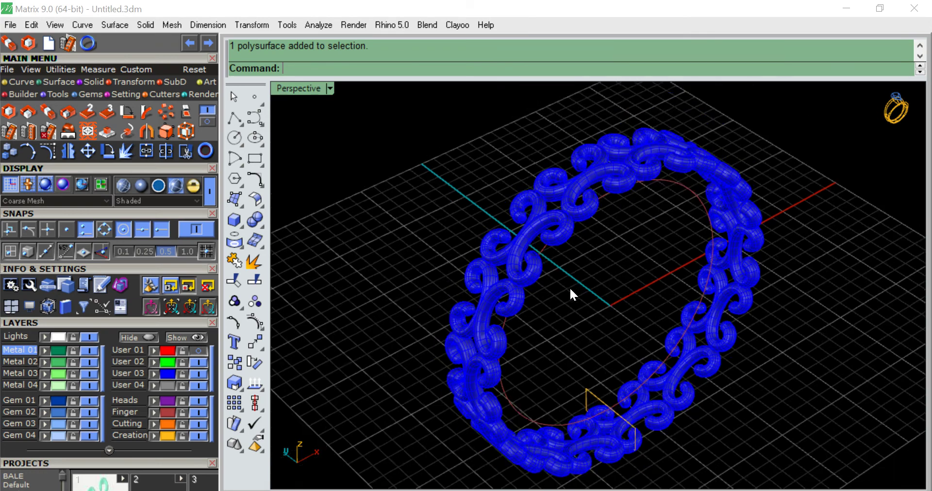
scroll(569, 287, "down", 2)
scroll(571, 280, "up", 1)
scroll(572, 281, "up", 1)
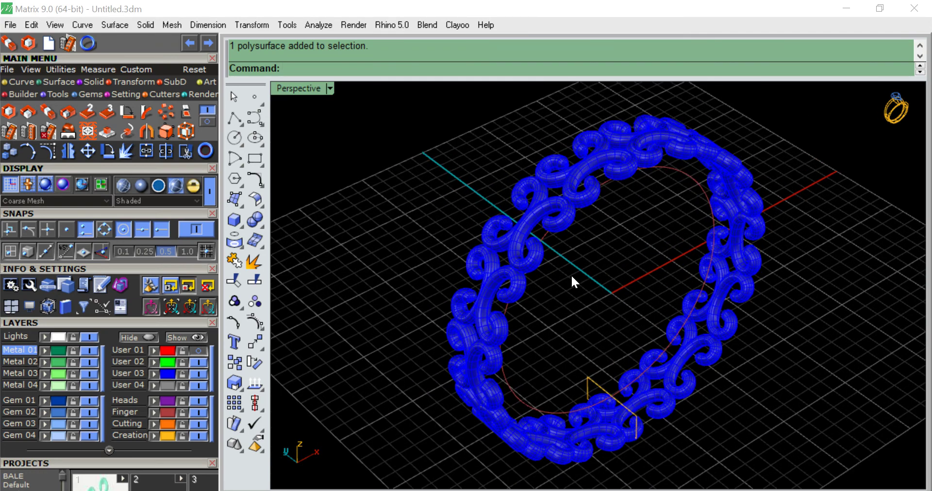